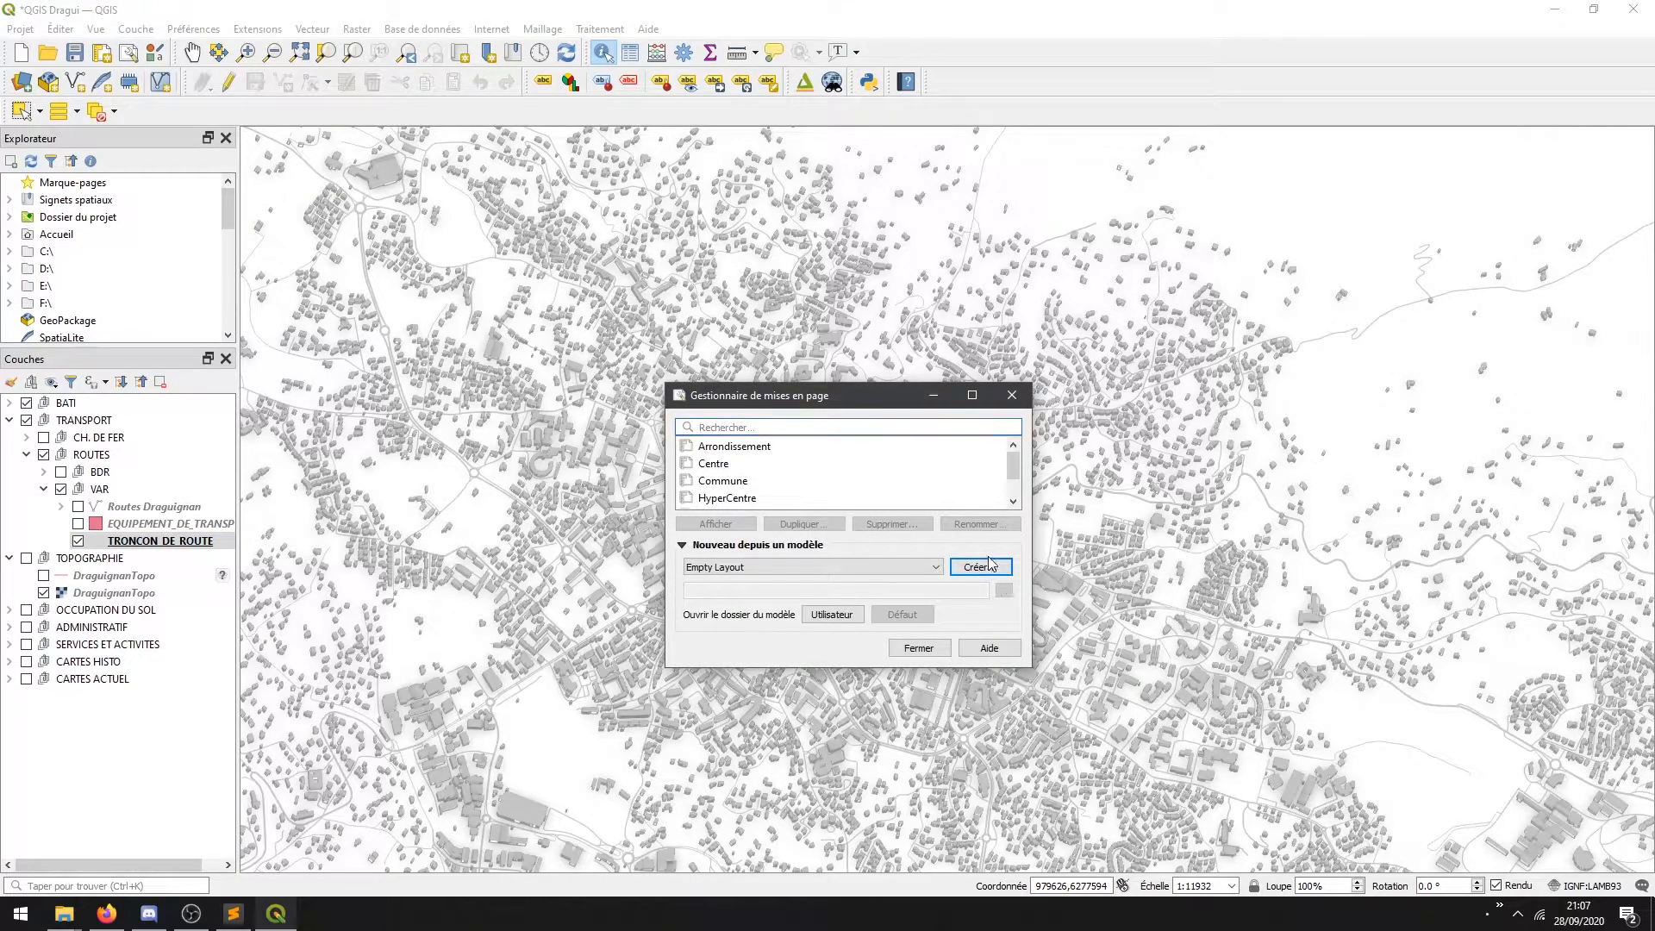
Create the empty print layout "Page test" and set its page to A4 size in Paysage orientation
{"action": "left_click", "coordinate": [989, 565]}
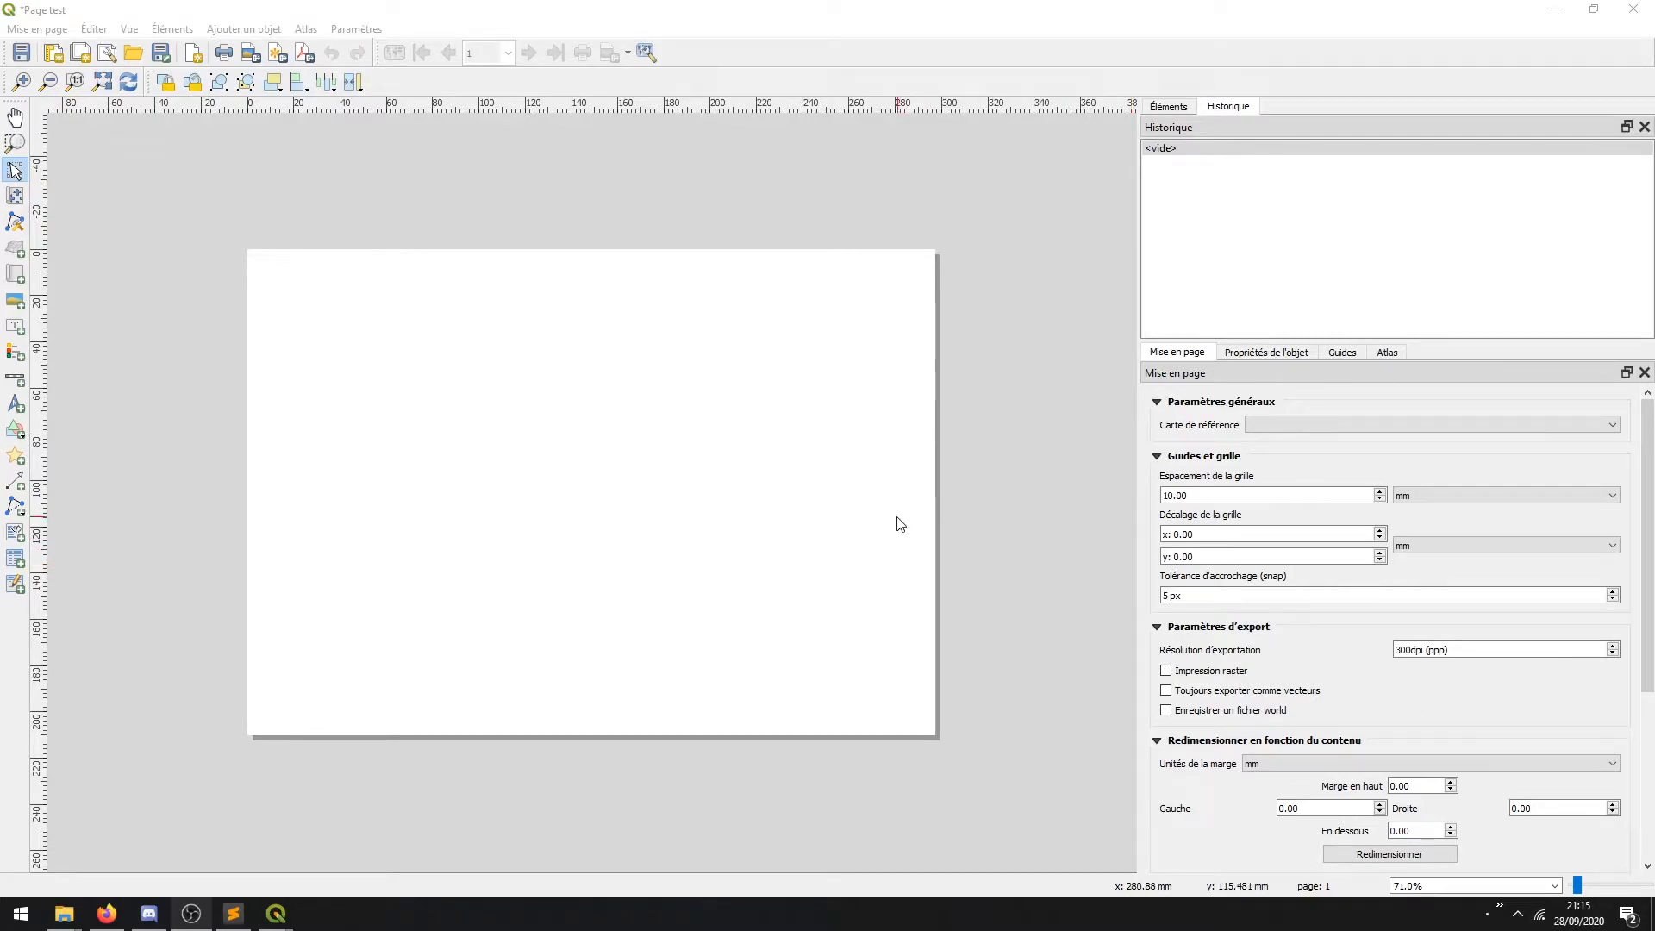
{"action": "left_click", "coordinate": [1065, 557]}
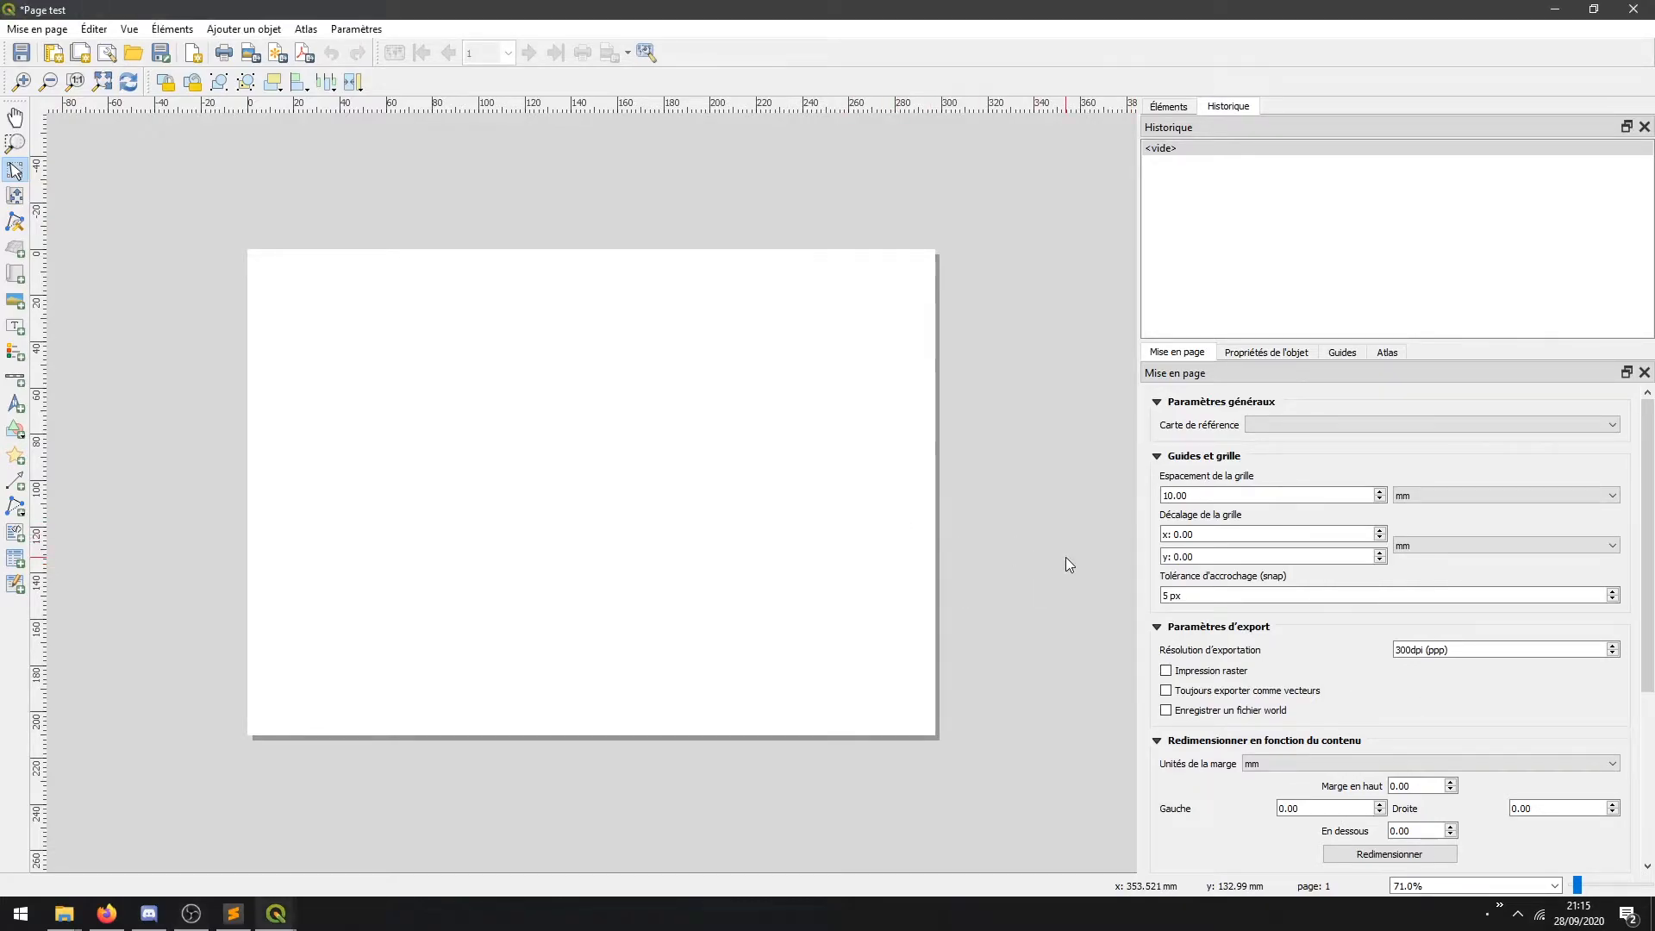
{"action": "right_click", "coordinate": [665, 406]}
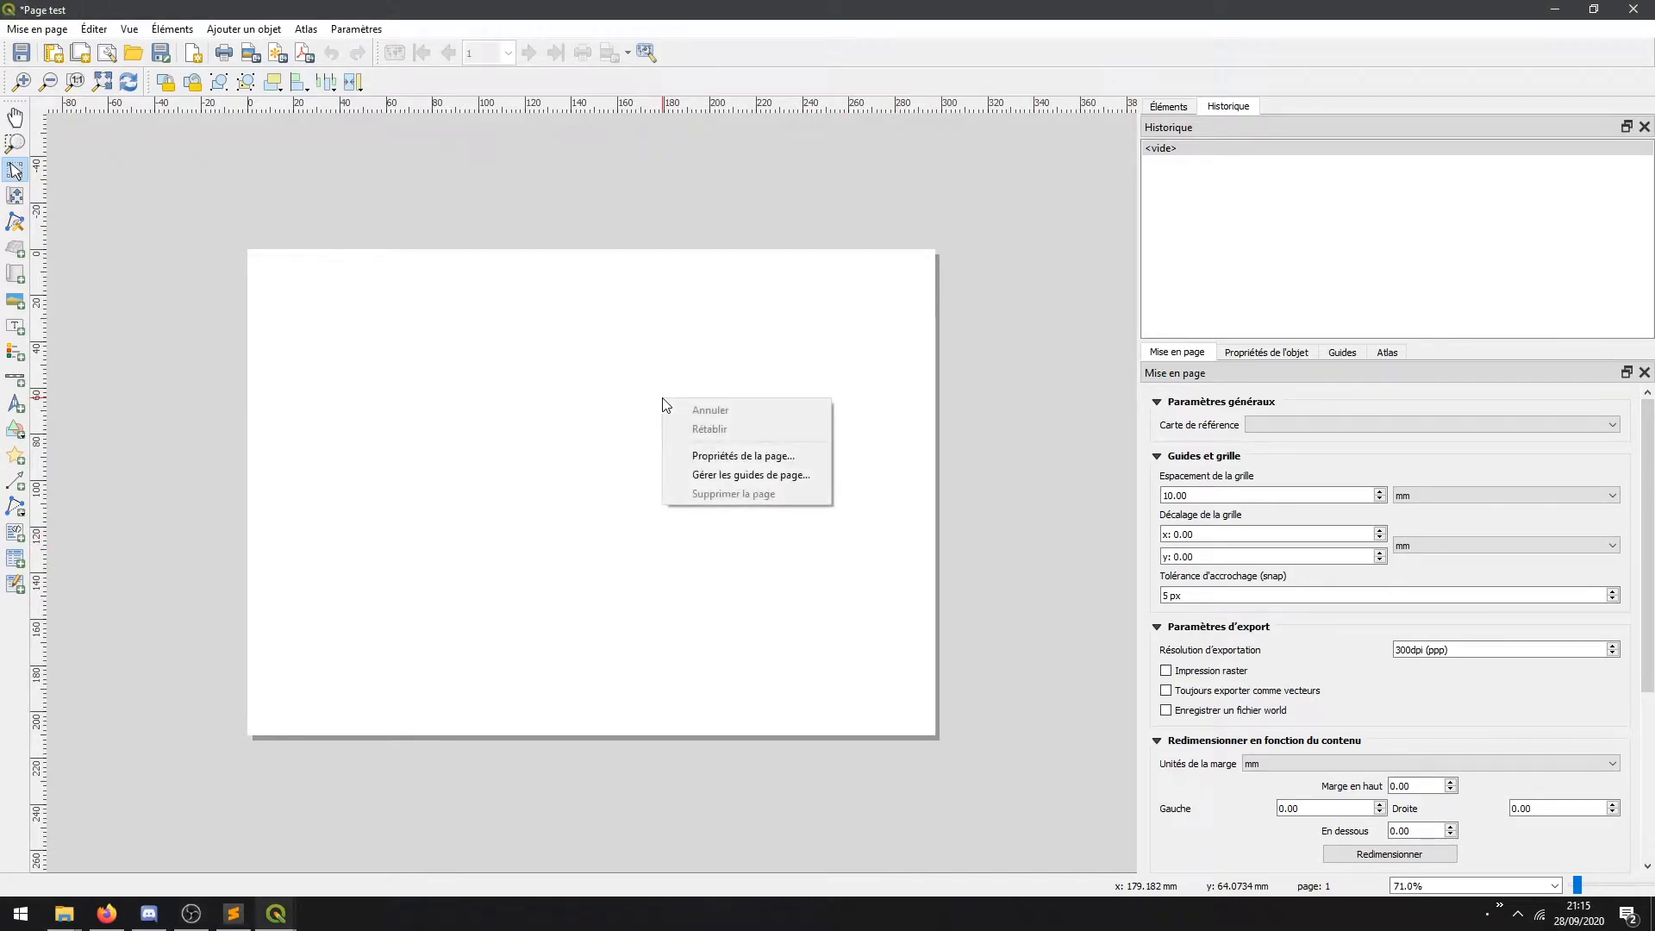
{"action": "left_click", "coordinate": [722, 456]}
{"action": "left_click", "coordinate": [1323, 424]}
{"action": "left_click", "coordinate": [1319, 426]}
{"action": "left_click", "coordinate": [1300, 450]}
{"action": "left_click", "coordinate": [1298, 448]}
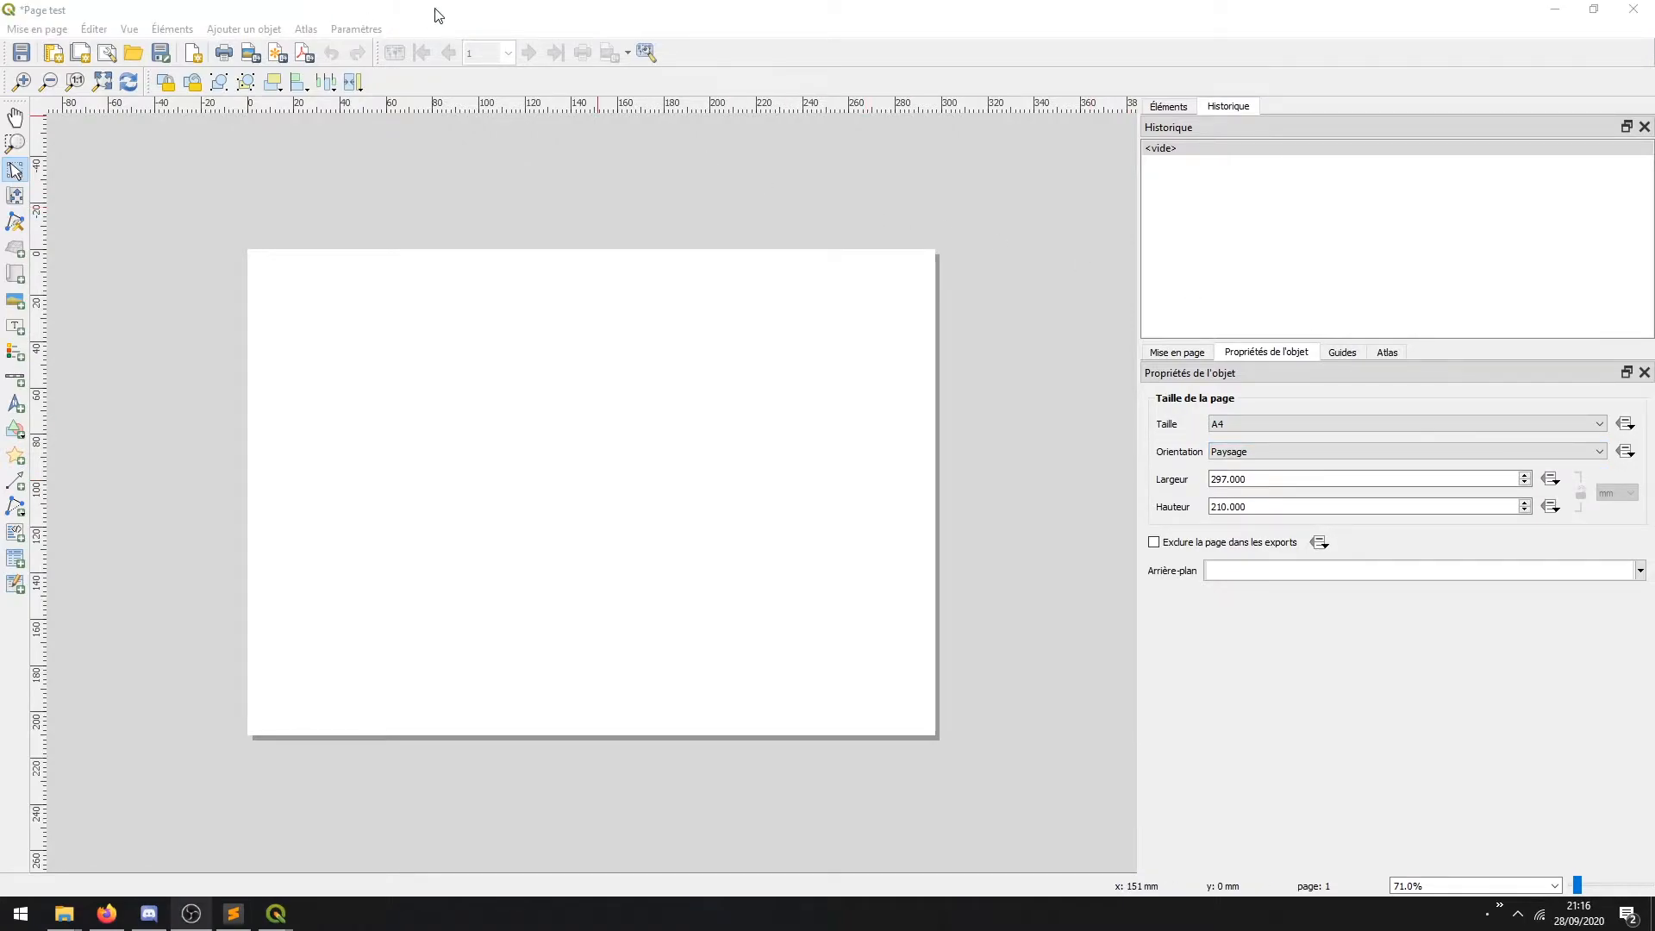
{"action": "left_click", "coordinate": [598, 21]}
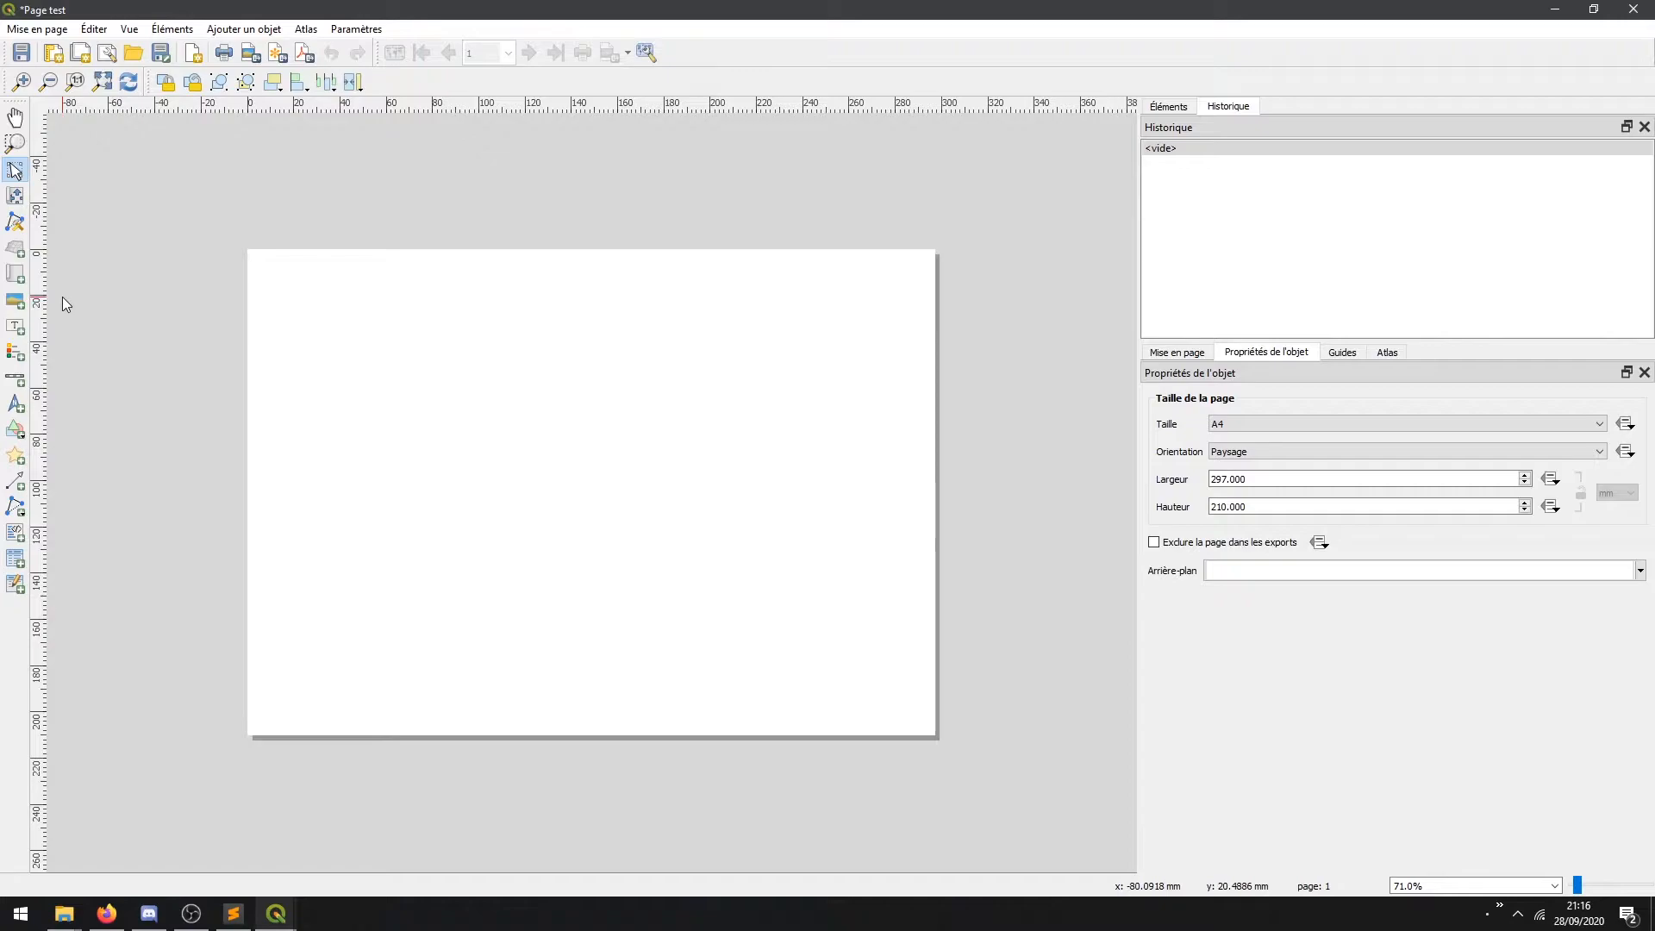
Draw a map about 207 by 200 mm over the left part of the page and make it follow the Topographie theme
{"action": "left_click", "coordinate": [16, 275]}
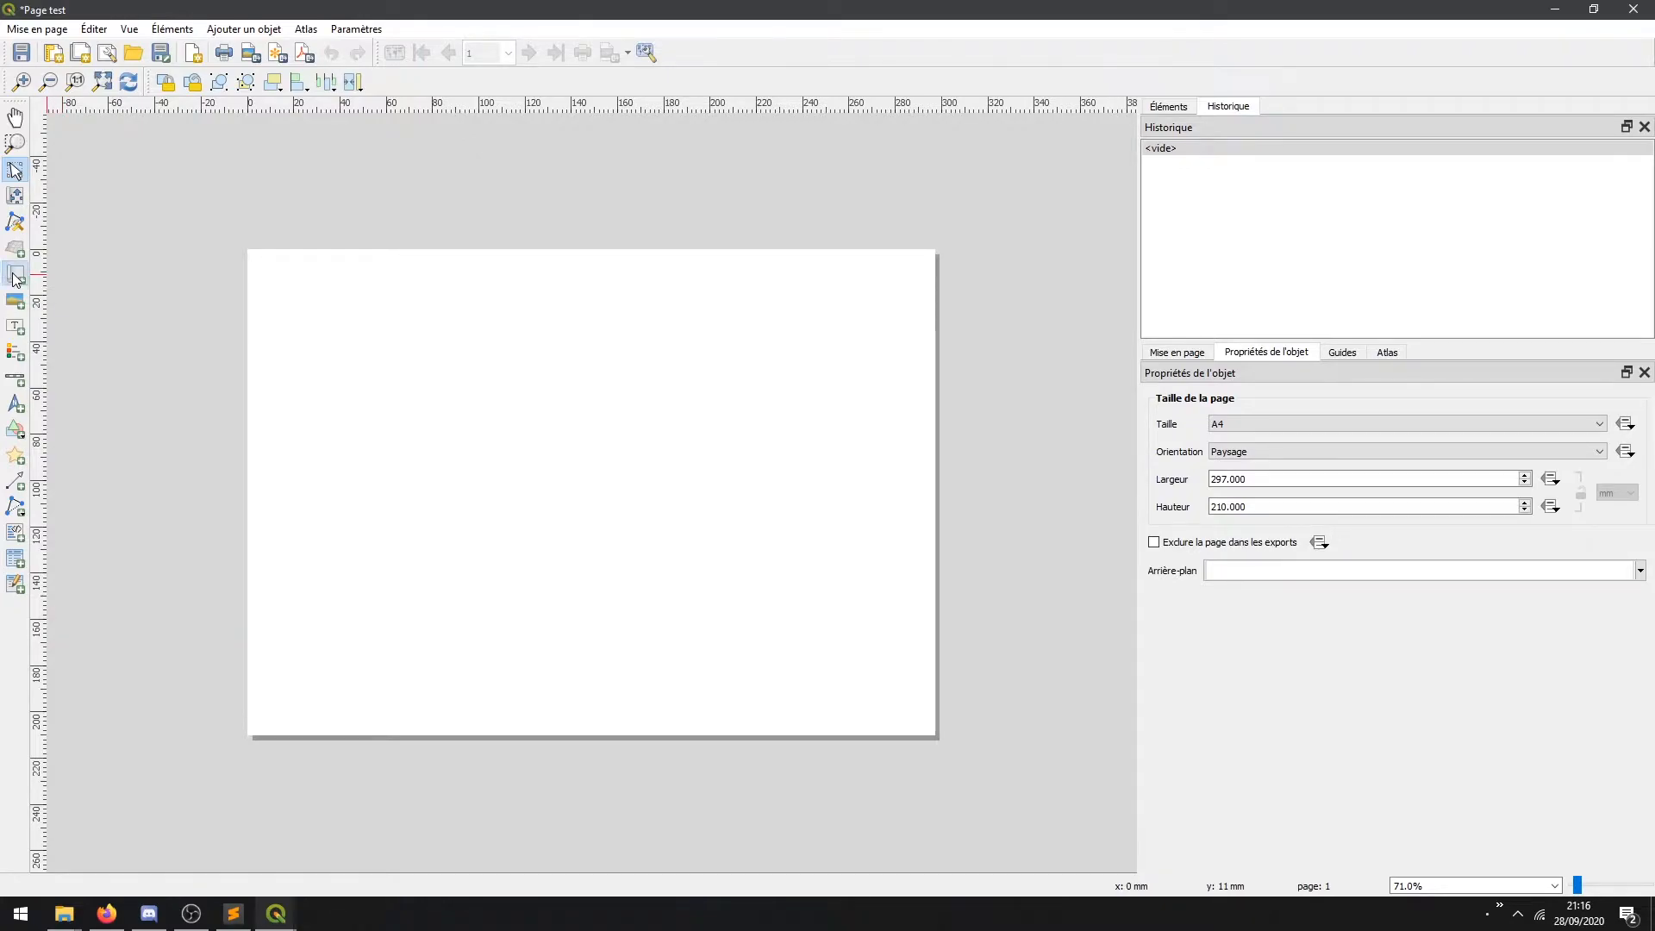
{"action": "left_click_drag", "start_coordinate": [256, 263], "coordinate": [736, 728]}
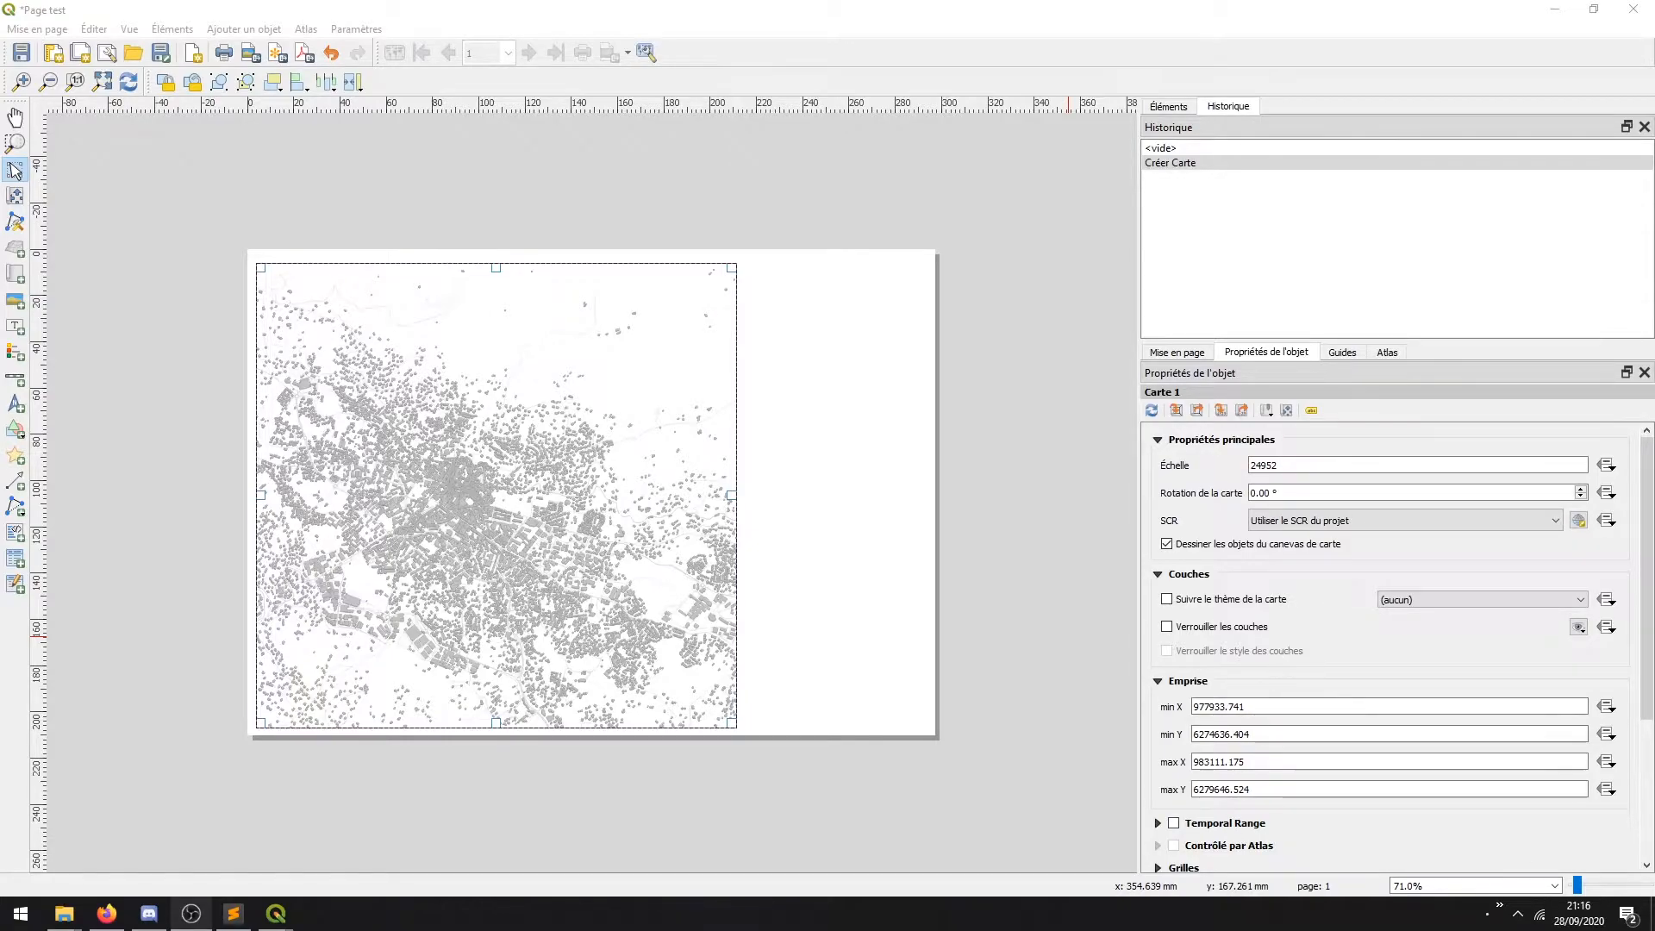
{"action": "left_click", "coordinate": [1168, 599]}
{"action": "left_click", "coordinate": [1454, 604]}
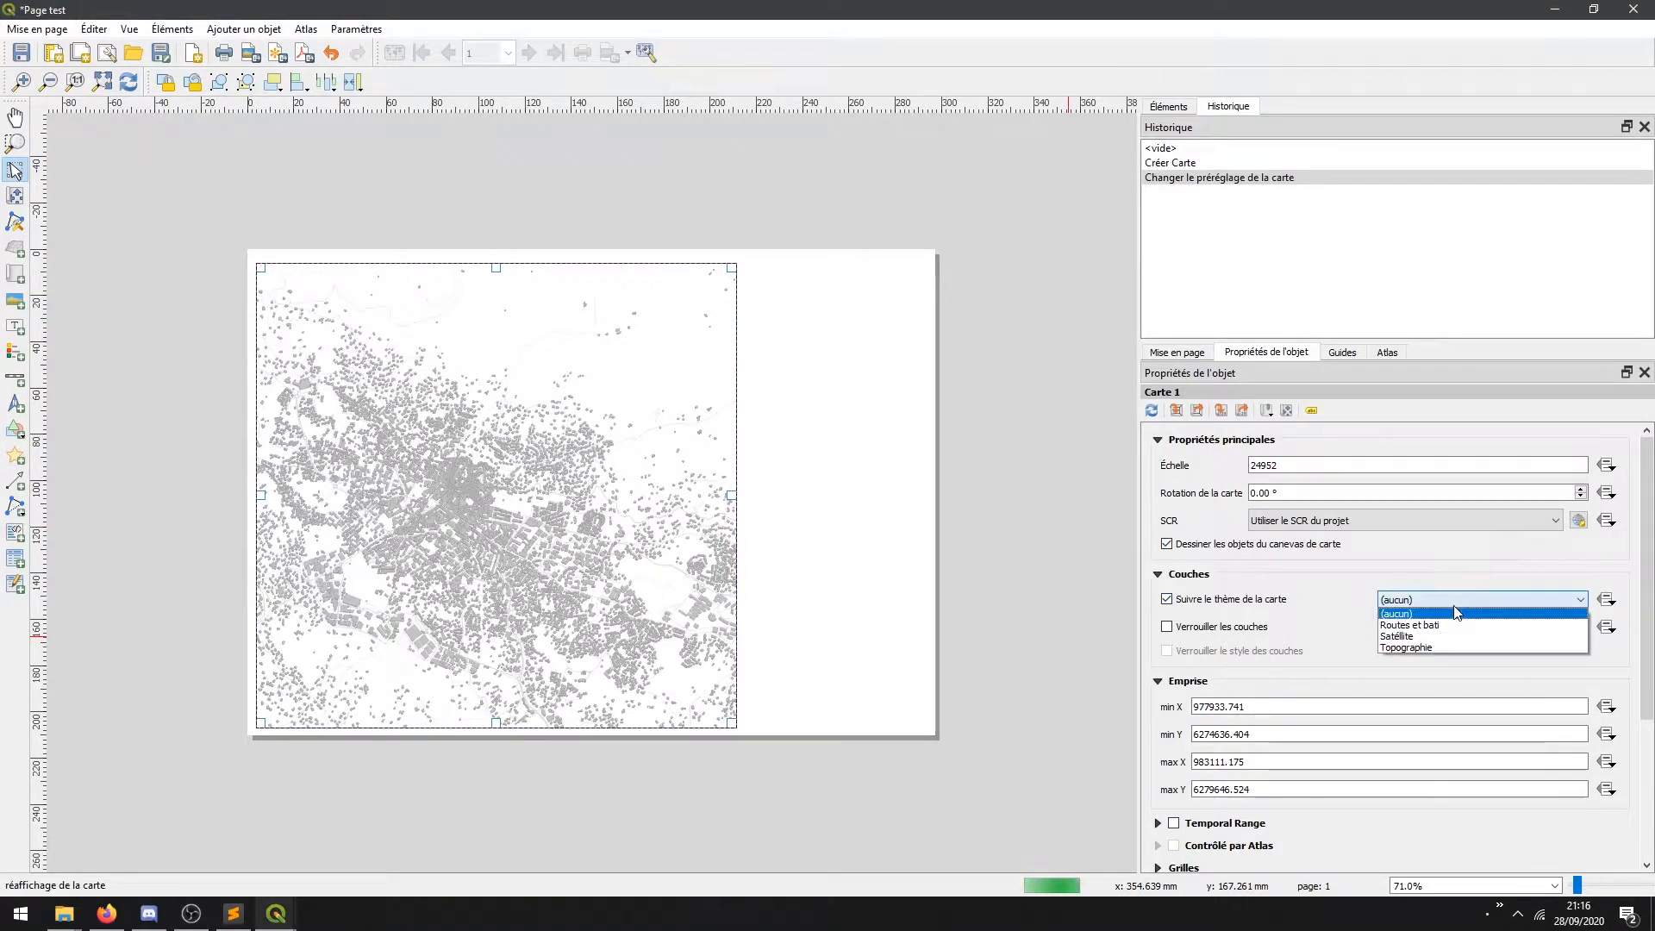
{"action": "left_click", "coordinate": [1431, 647]}
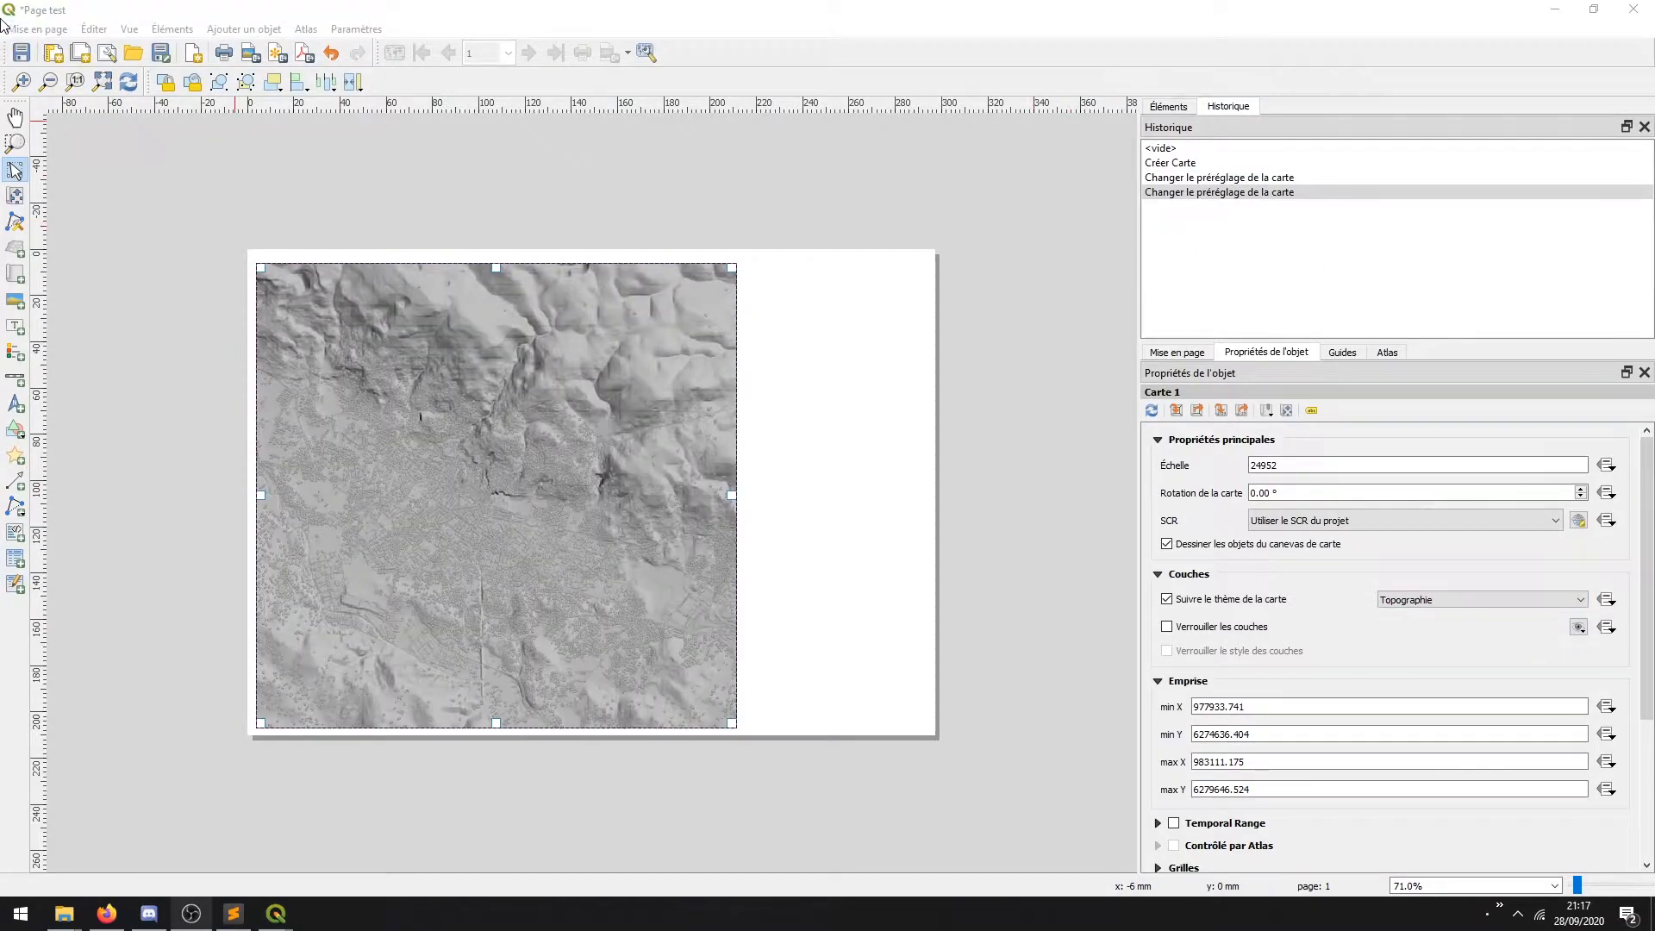
Shift the map's content about 33 mm to the right inside its frame and set the map scale to 25000
{"action": "left_click", "coordinate": [16, 198]}
{"action": "left_click_drag", "start_coordinate": [503, 484], "coordinate": [580, 488]}
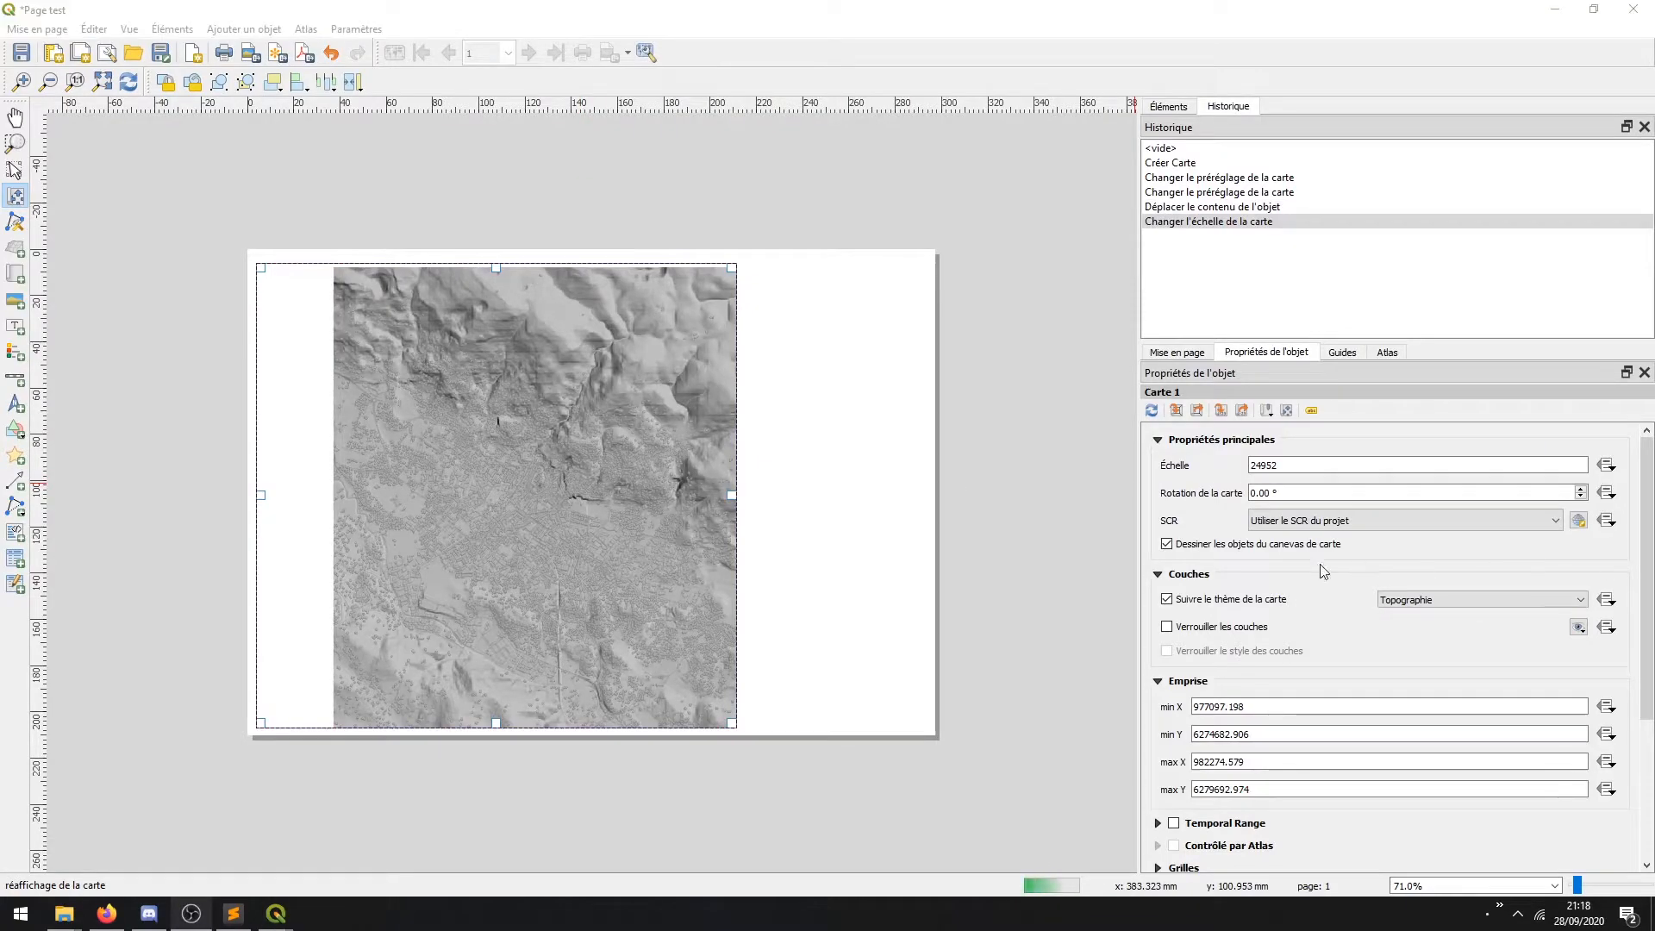
{"action": "left_click", "coordinate": [1297, 465]}
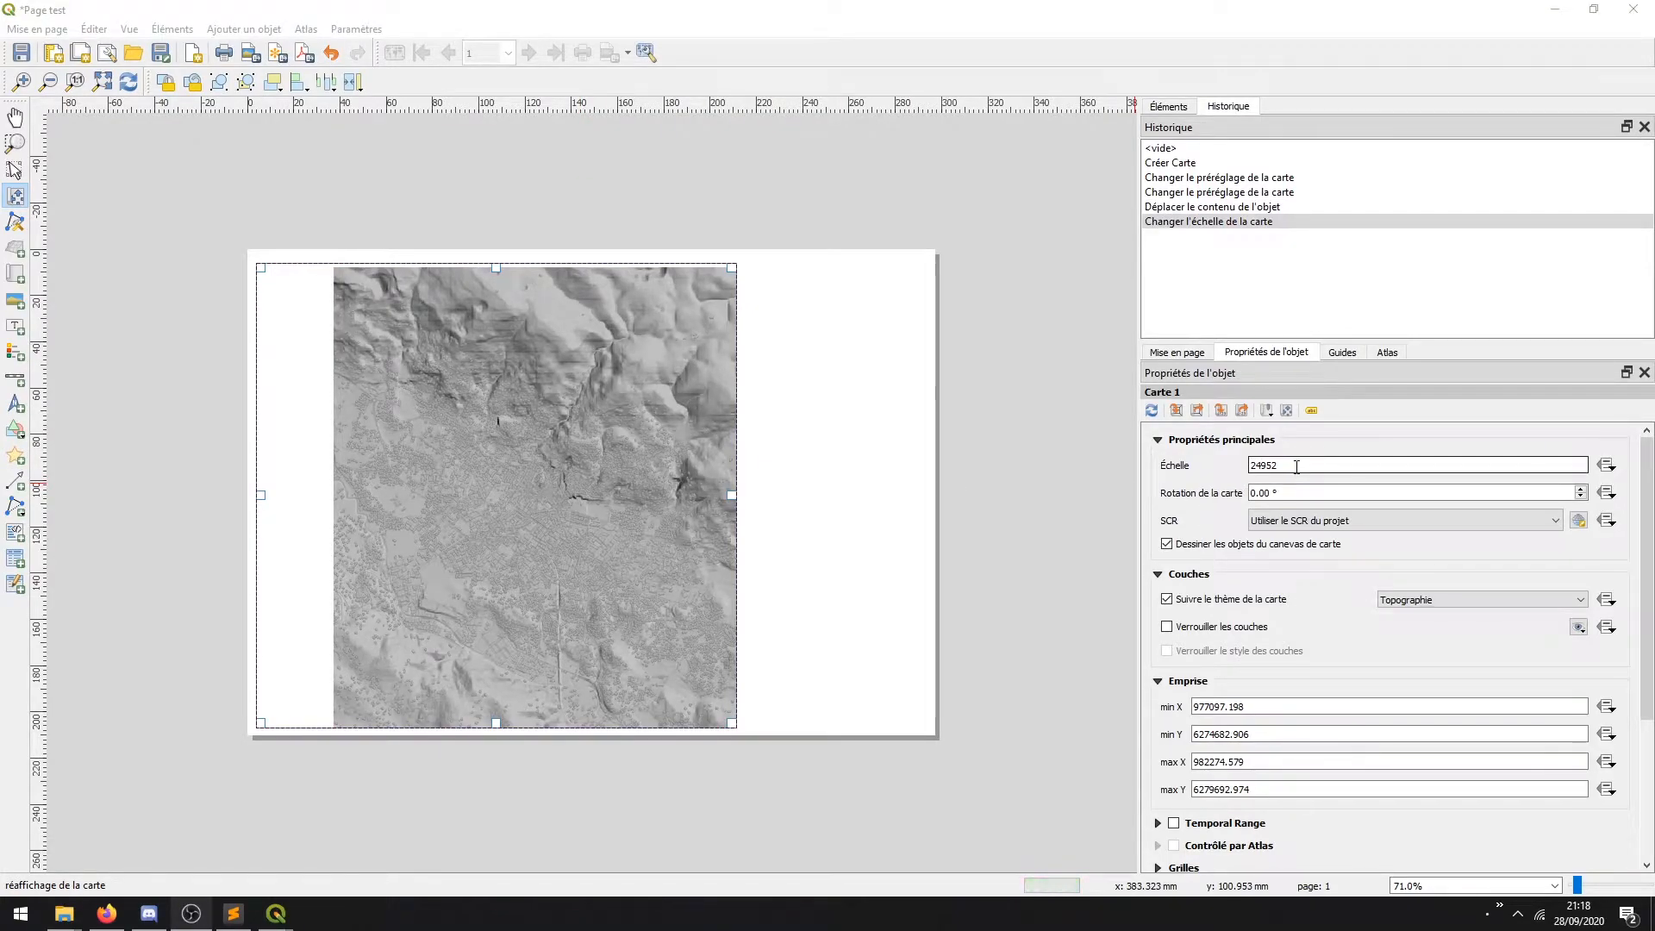
{"action": "double_click", "coordinate": [1296, 466]}
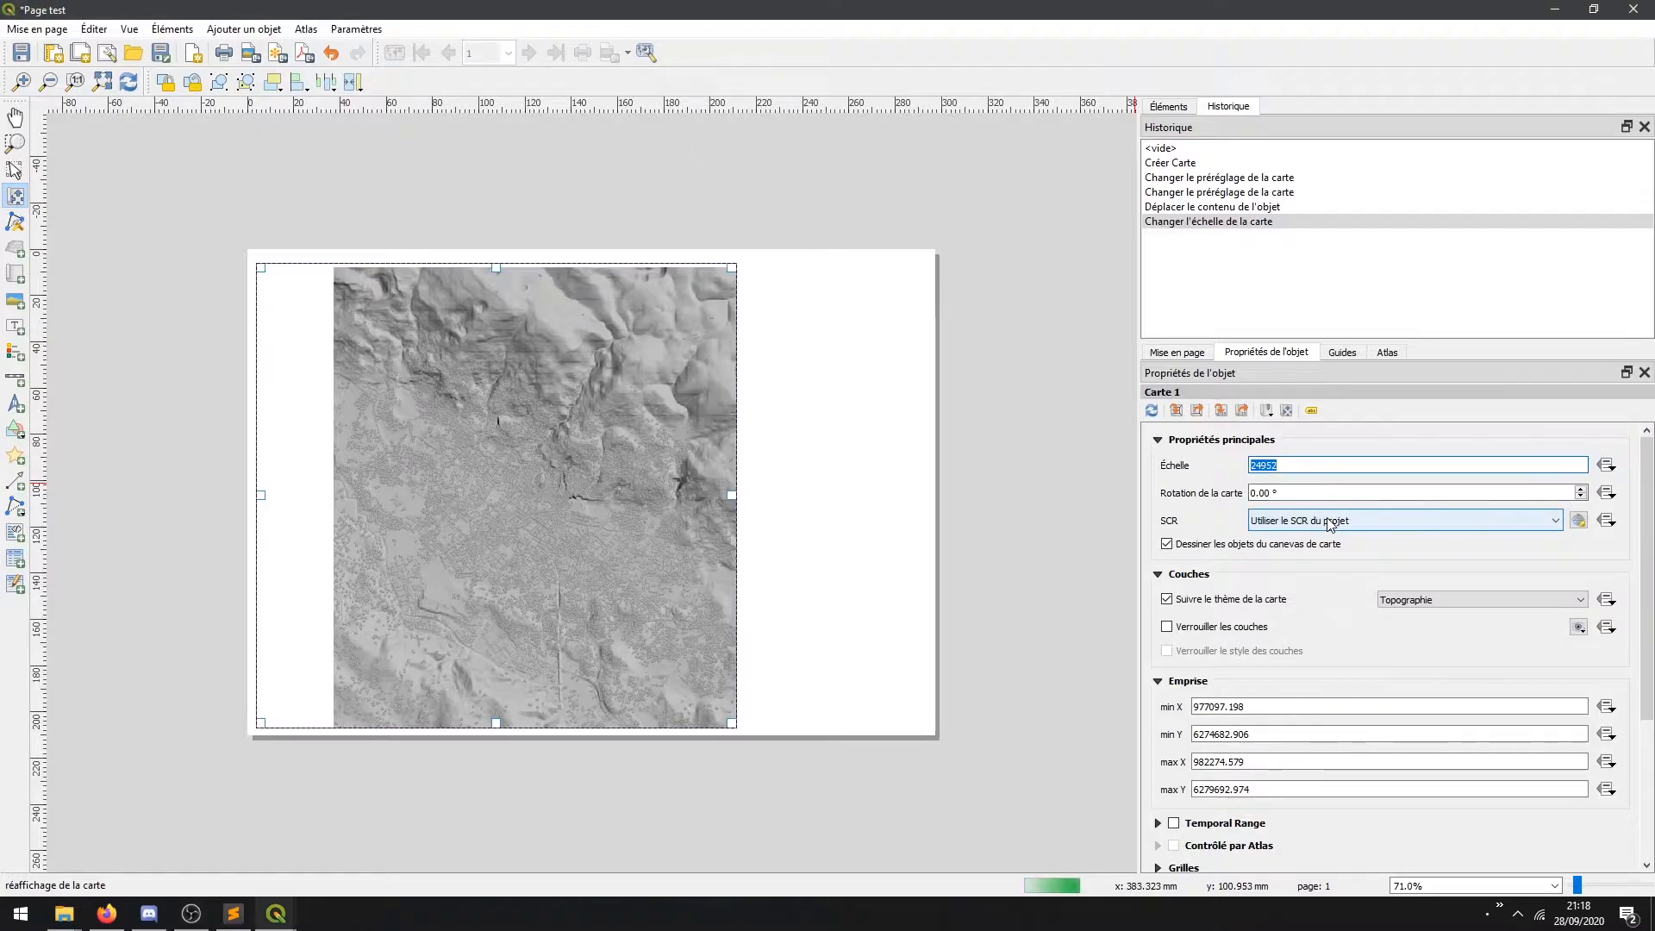
{"action": "type", "text": "25000"}
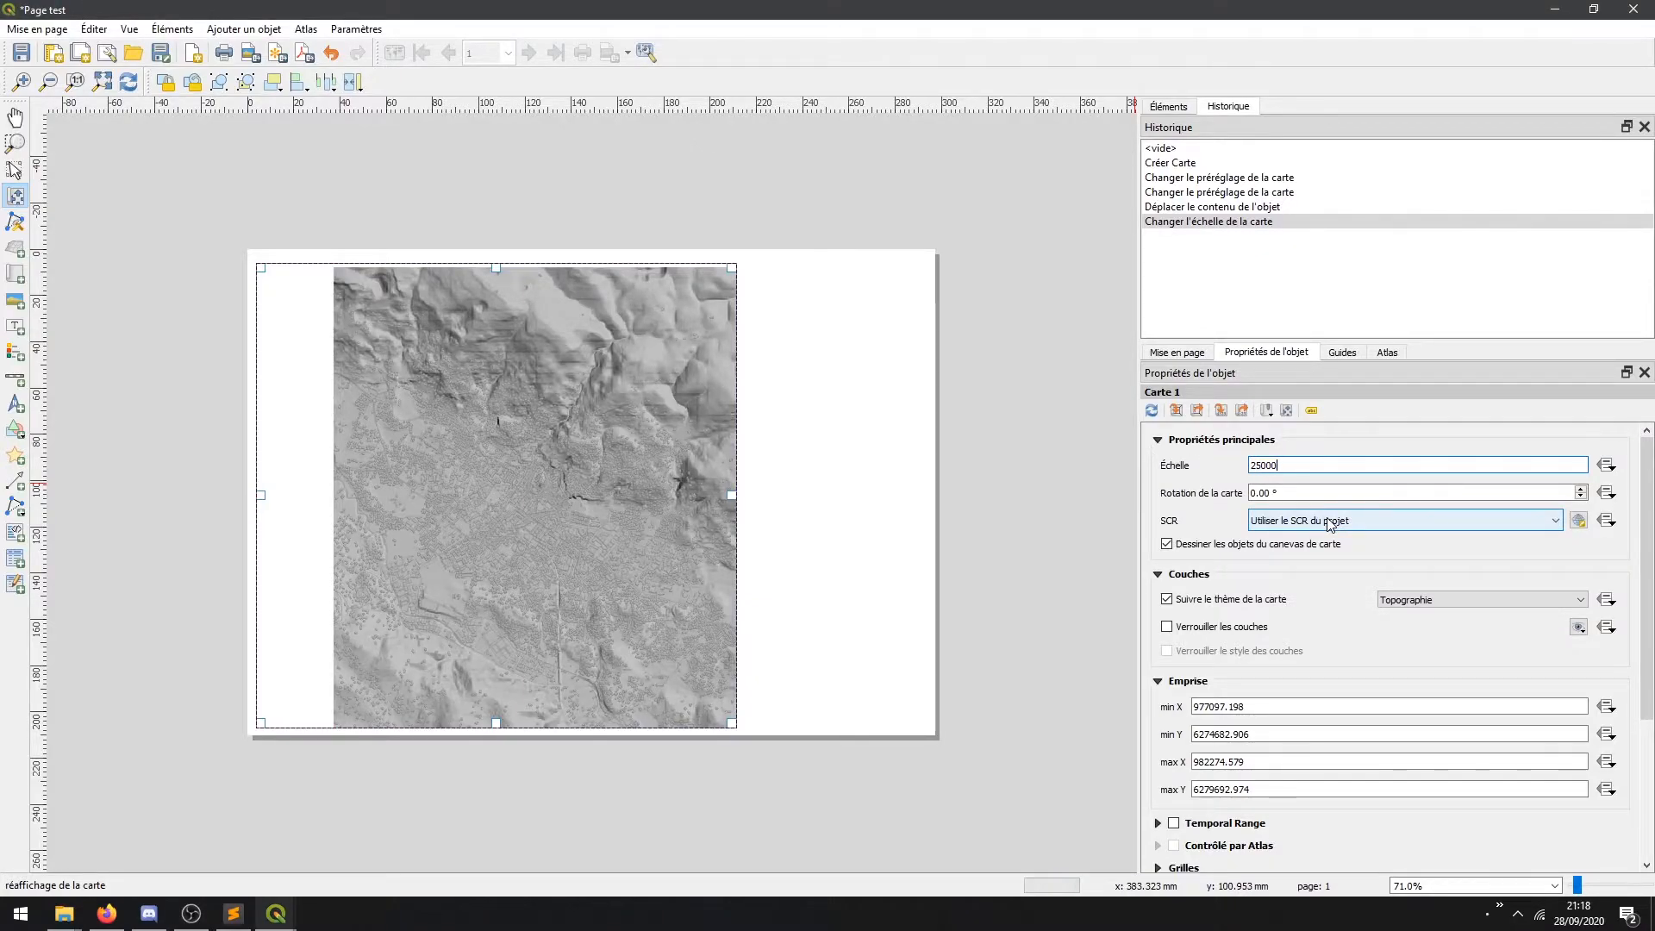
{"action": "type", "text": "0"}
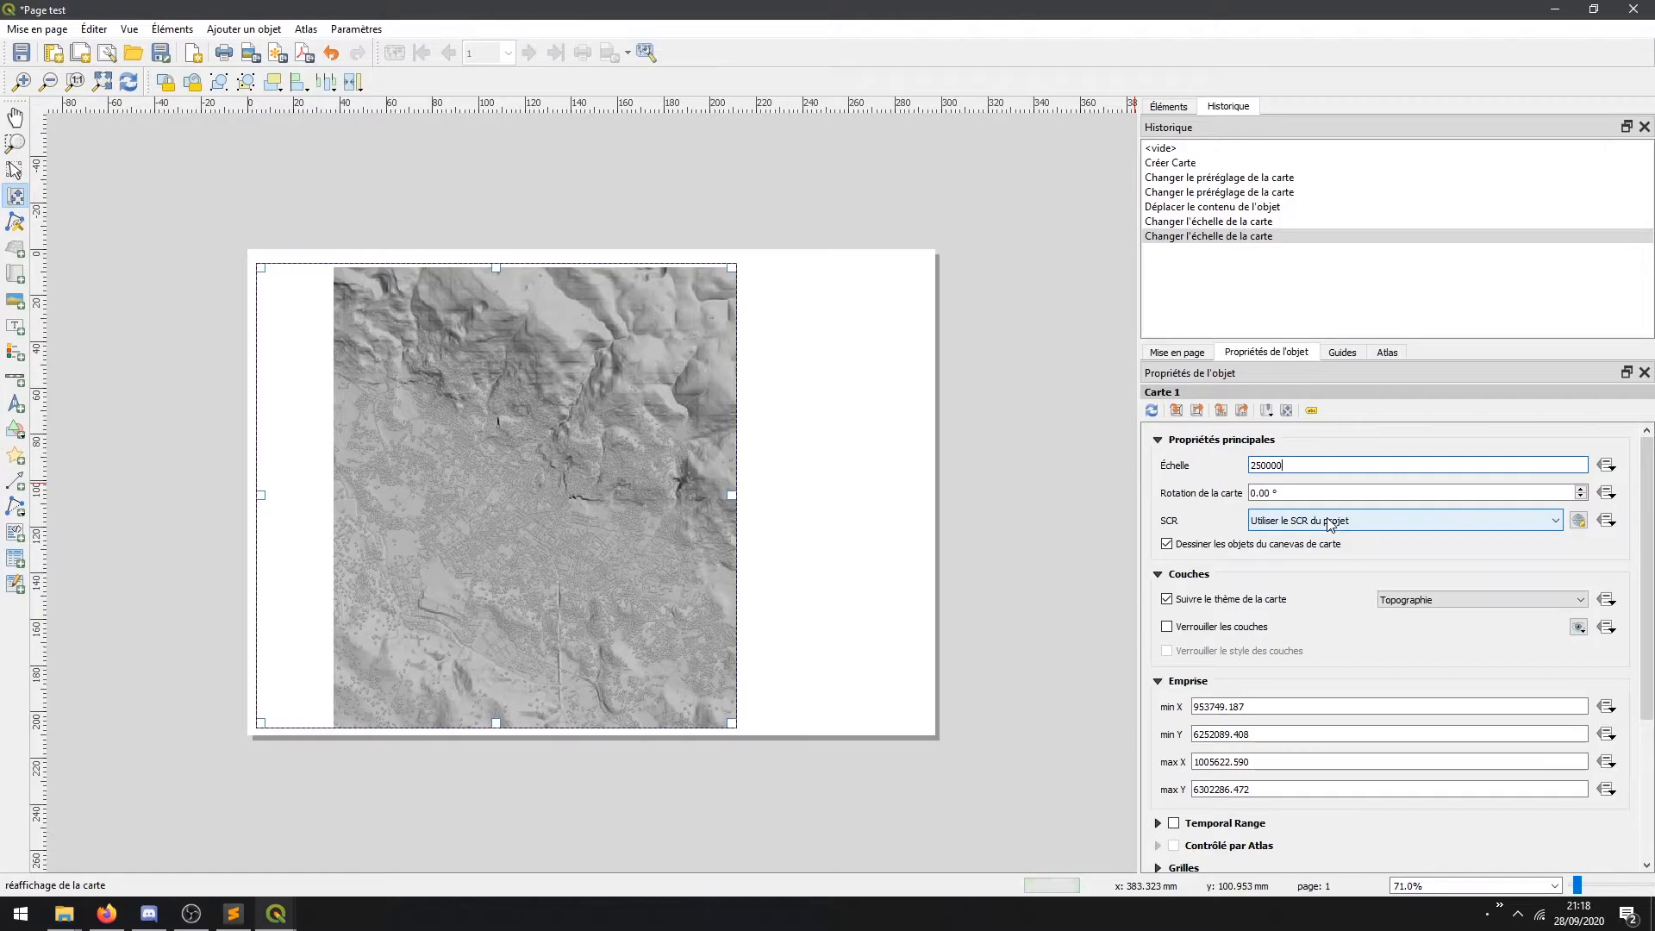
{"action": "key", "text": "BackSpace"}
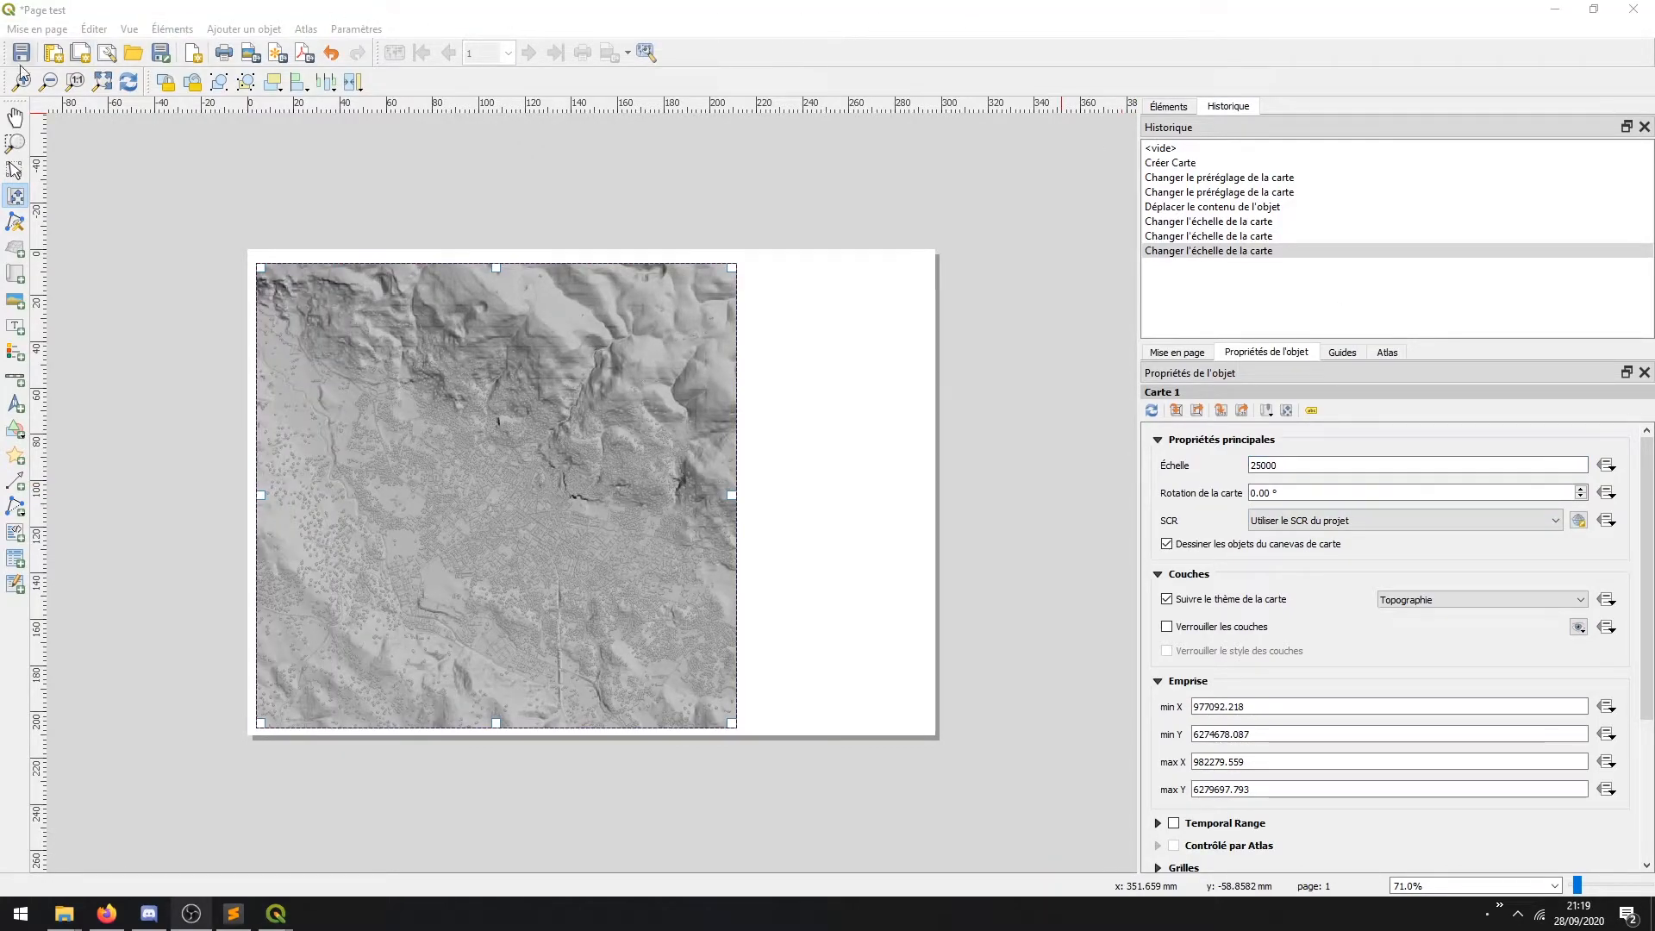
Add a legend beside the map, disable its automatic update, and remove all entries except BATIMENT under BATI and the TOPOGRAPHIE group
{"action": "left_click", "coordinate": [15, 354]}
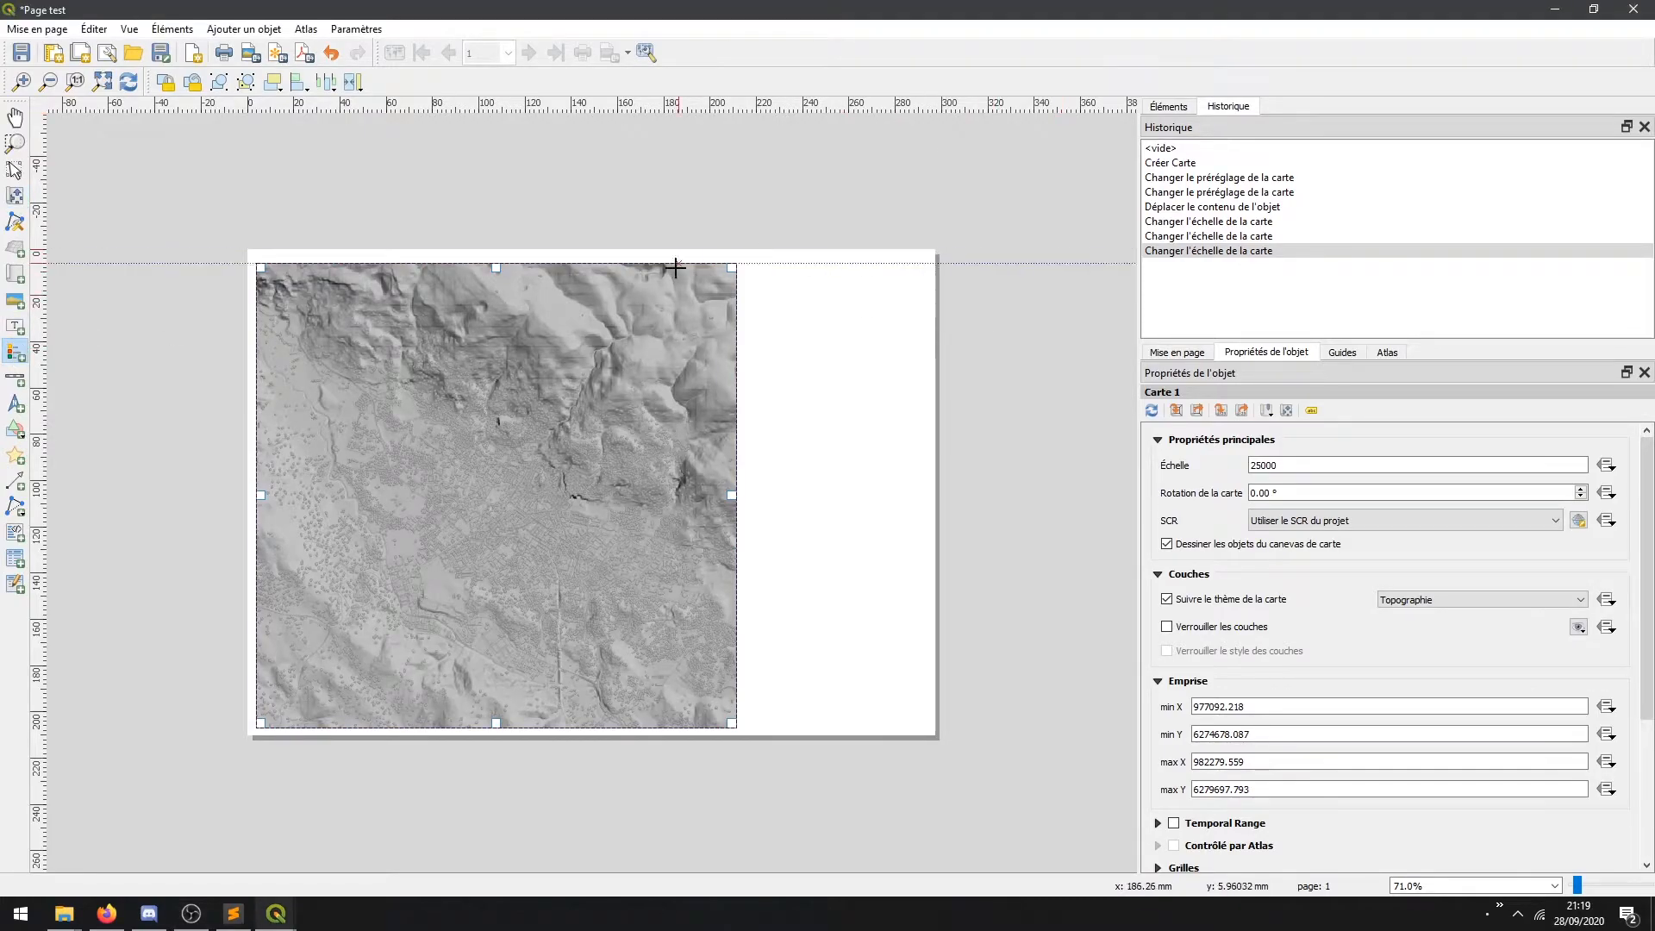
{"action": "left_click_drag", "start_coordinate": [745, 265], "coordinate": [921, 493]}
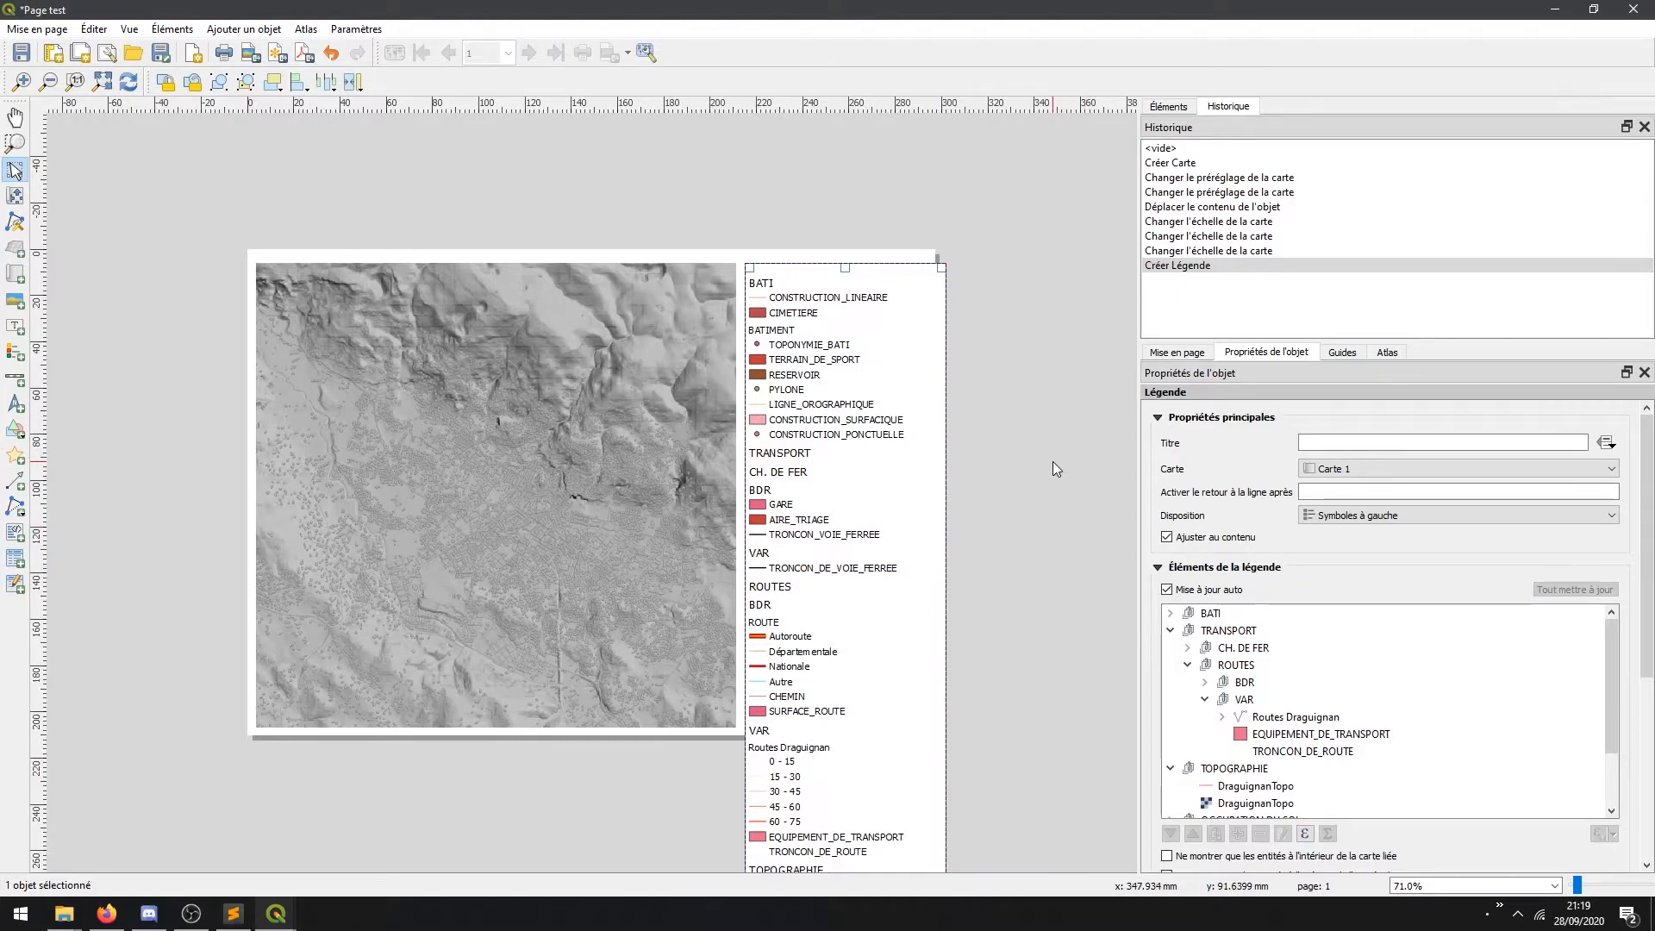
{"action": "left_click", "coordinate": [1168, 591]}
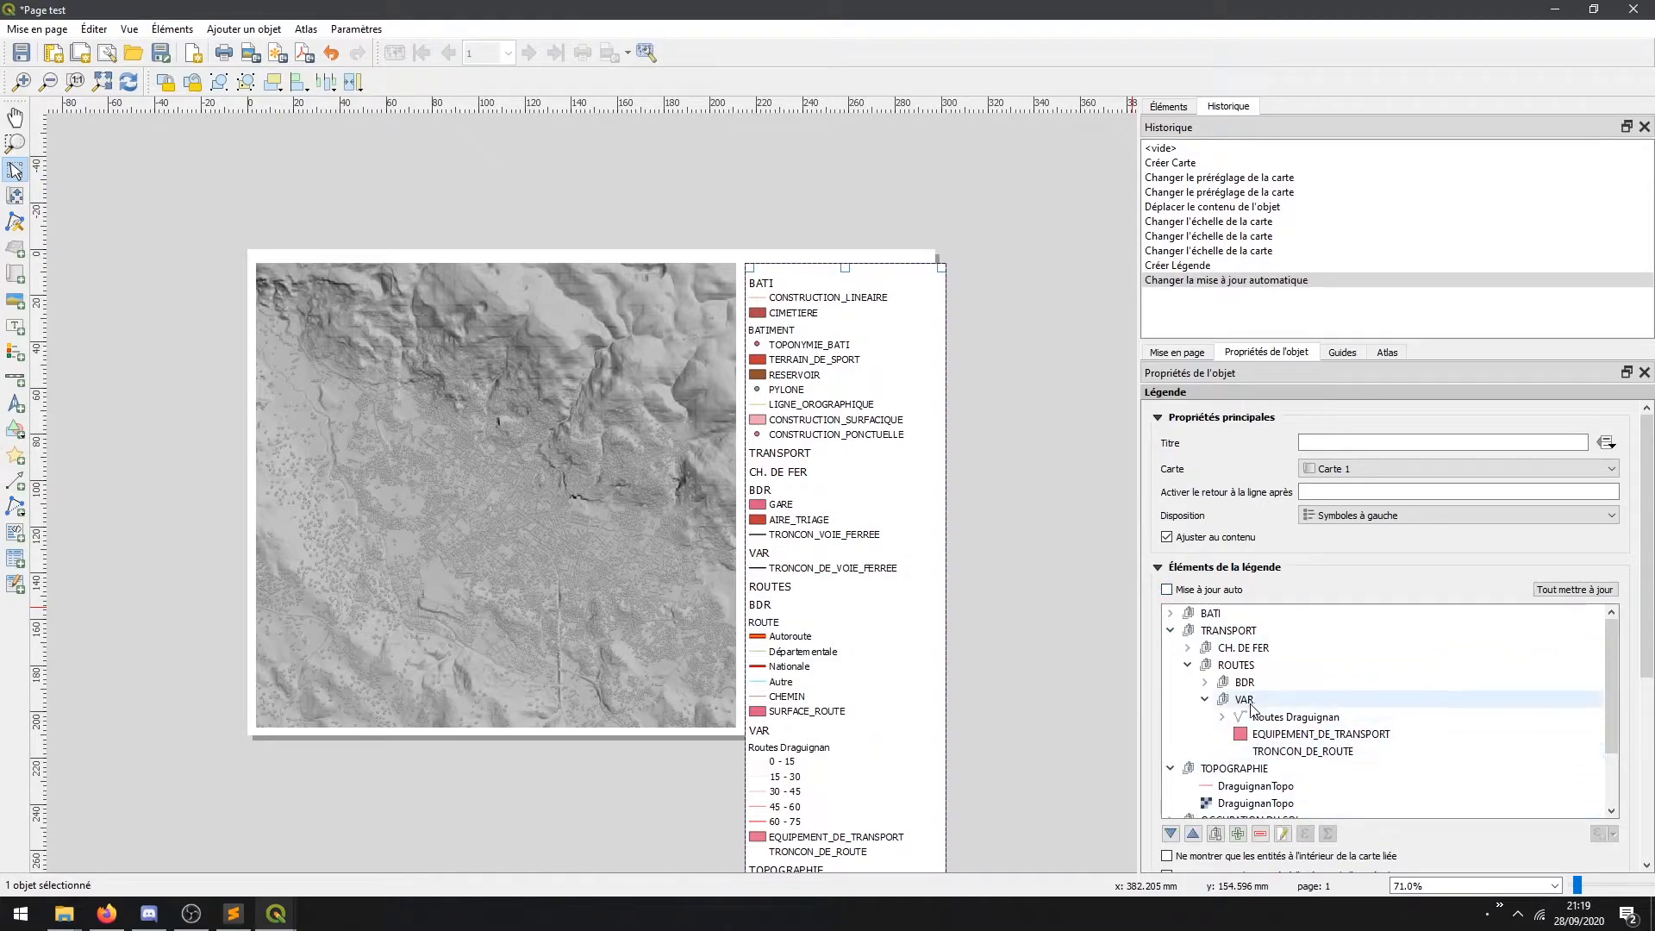
{"action": "left_click", "coordinate": [1233, 630]}
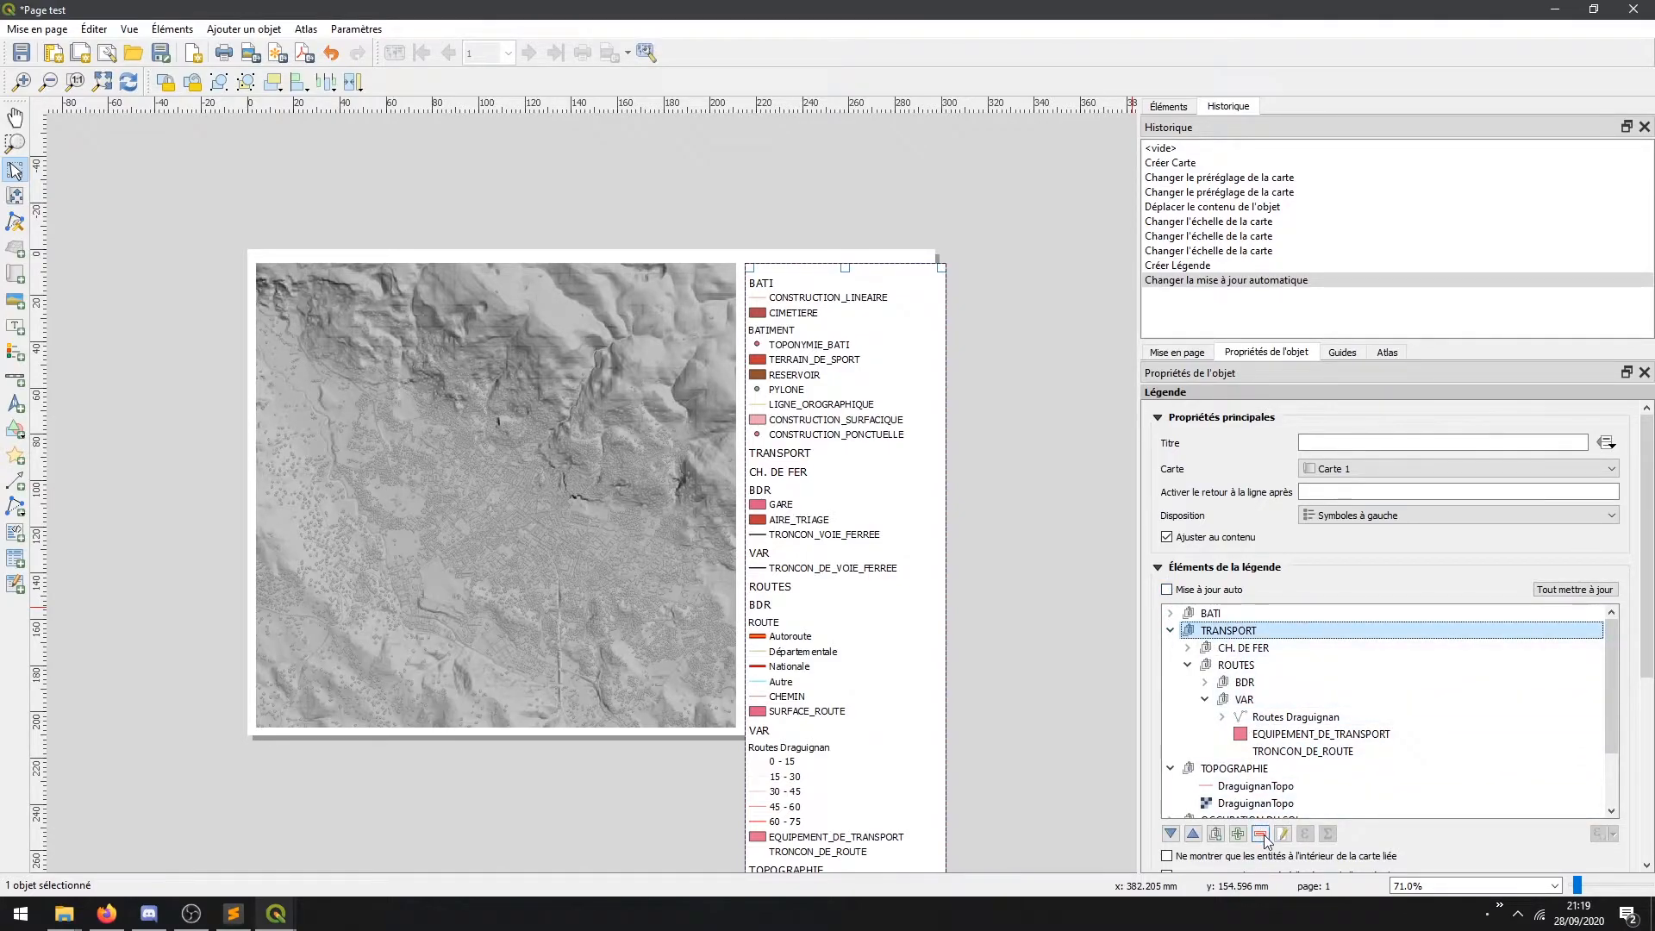
{"action": "left_click", "coordinate": [1262, 836]}
{"action": "left_click", "coordinate": [1216, 721]}
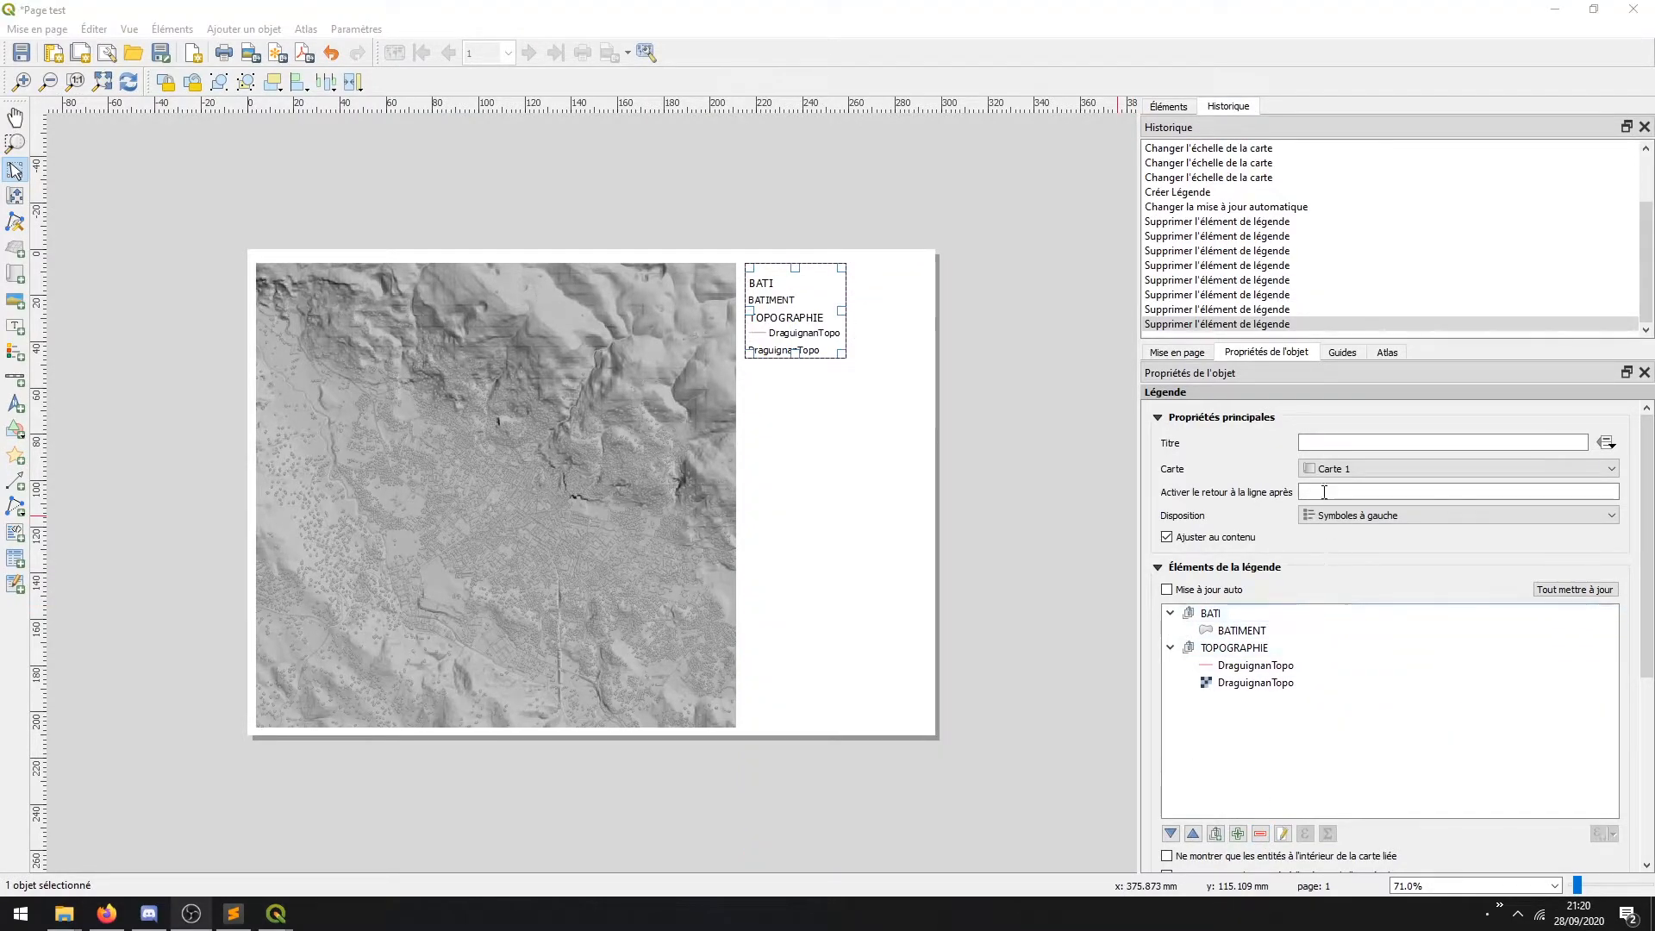
Title the legend "CARTE TOPOGRAPHIQUE"
{"action": "left_click", "coordinate": [1322, 444]}
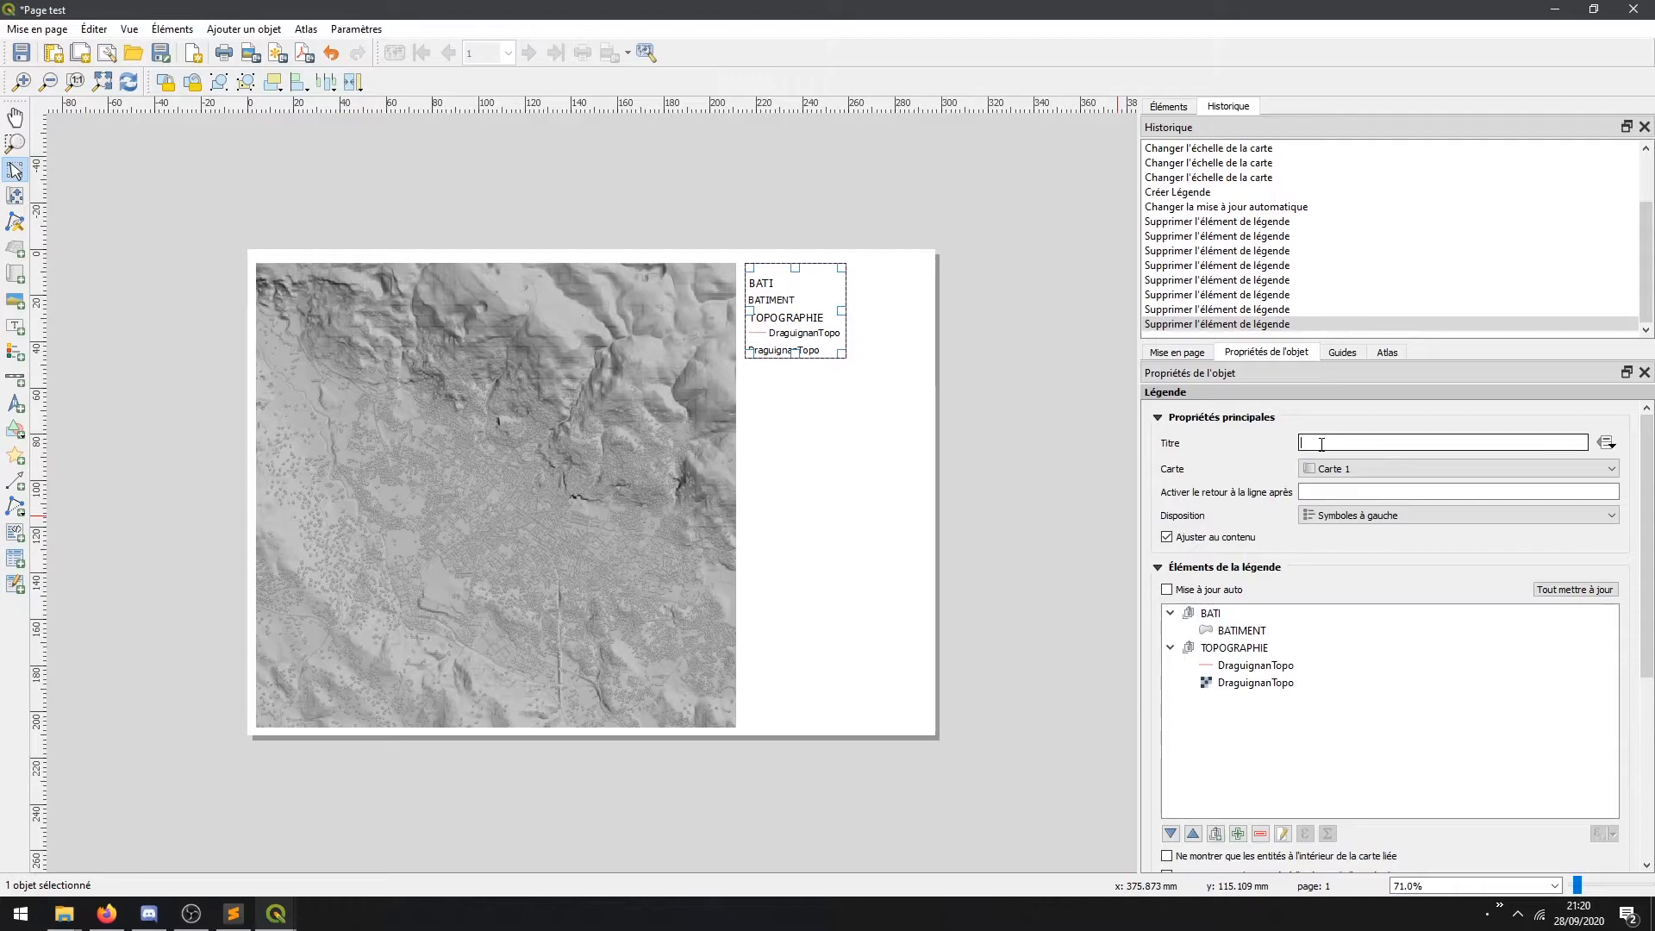
{"action": "type", "text": "CARTE TOPOGRAHP"}
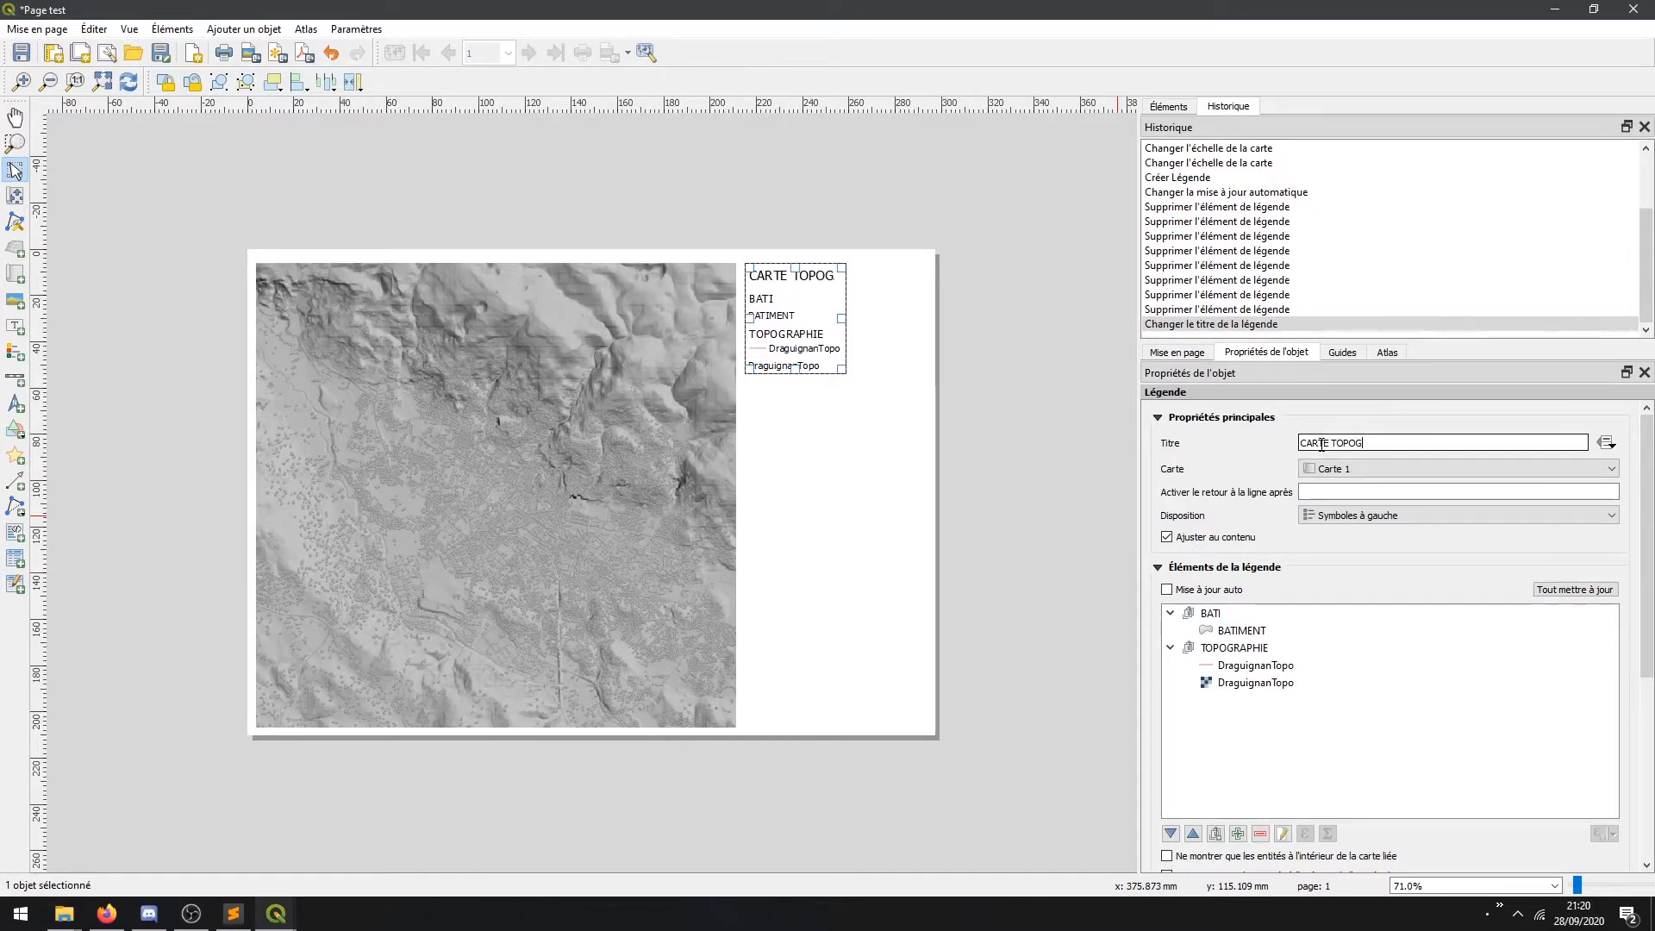
{"action": "key", "text": "BackSpace"}
{"action": "key", "text": "BackSpace"}
{"action": "type", "text": "PHIQUE"}
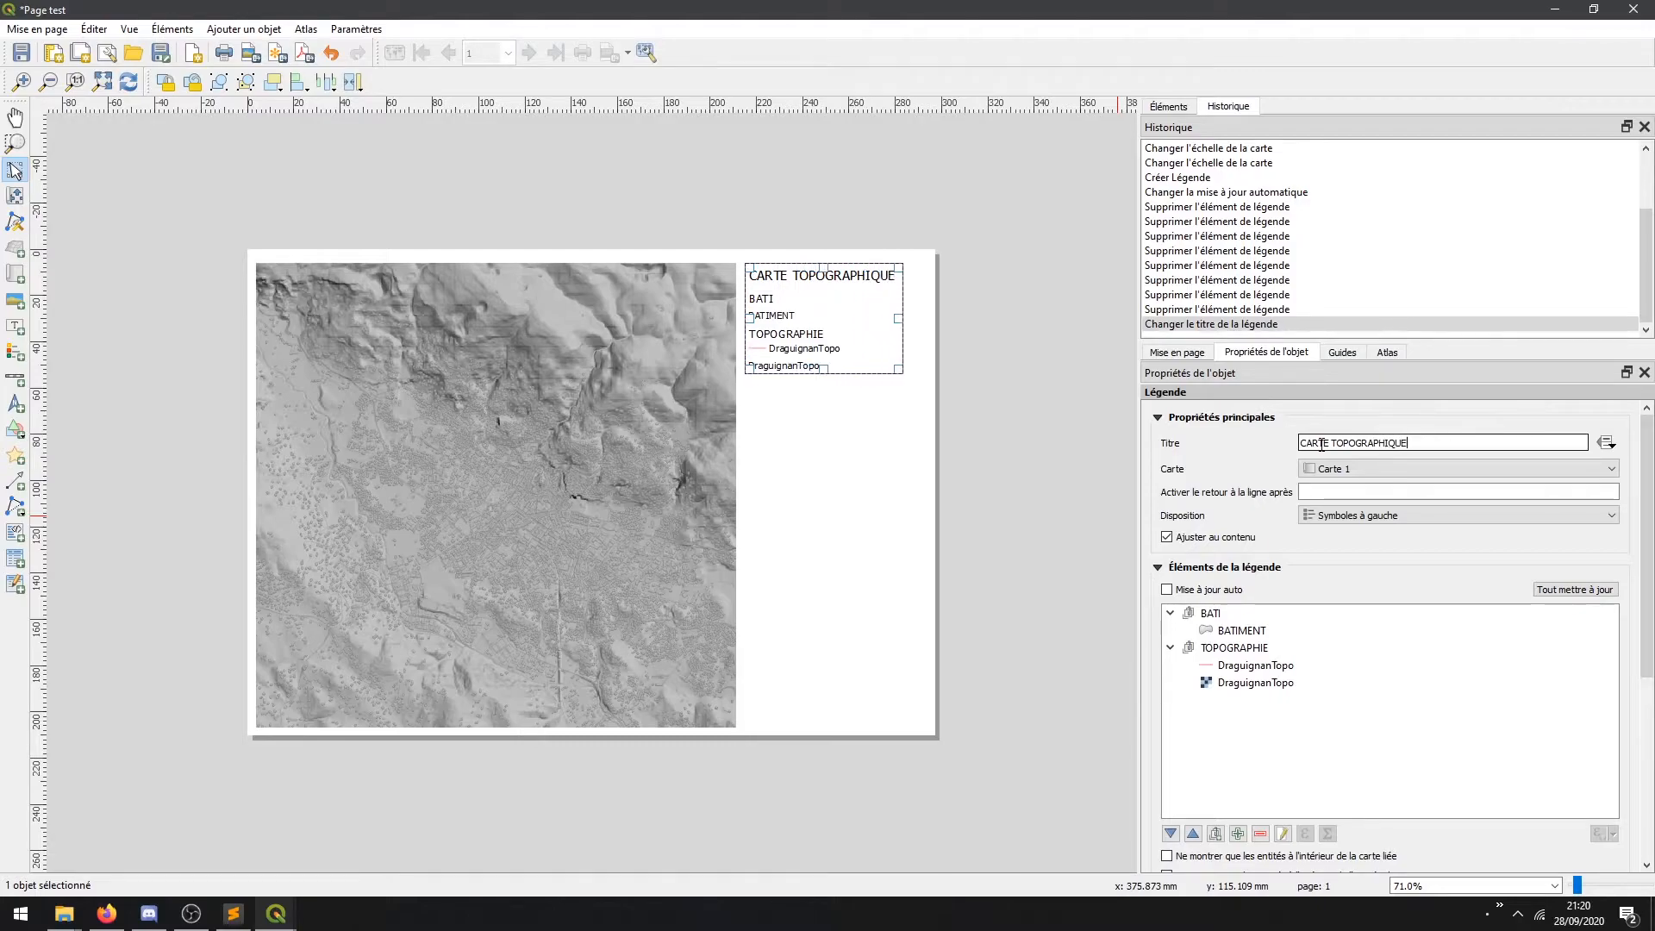
{"action": "left_click", "coordinate": [677, 420]}
Add a north arrow about 20 mm square at the map's lower right corner, using the circle symbol with a short vertical line
{"action": "left_click", "coordinate": [24, 407]}
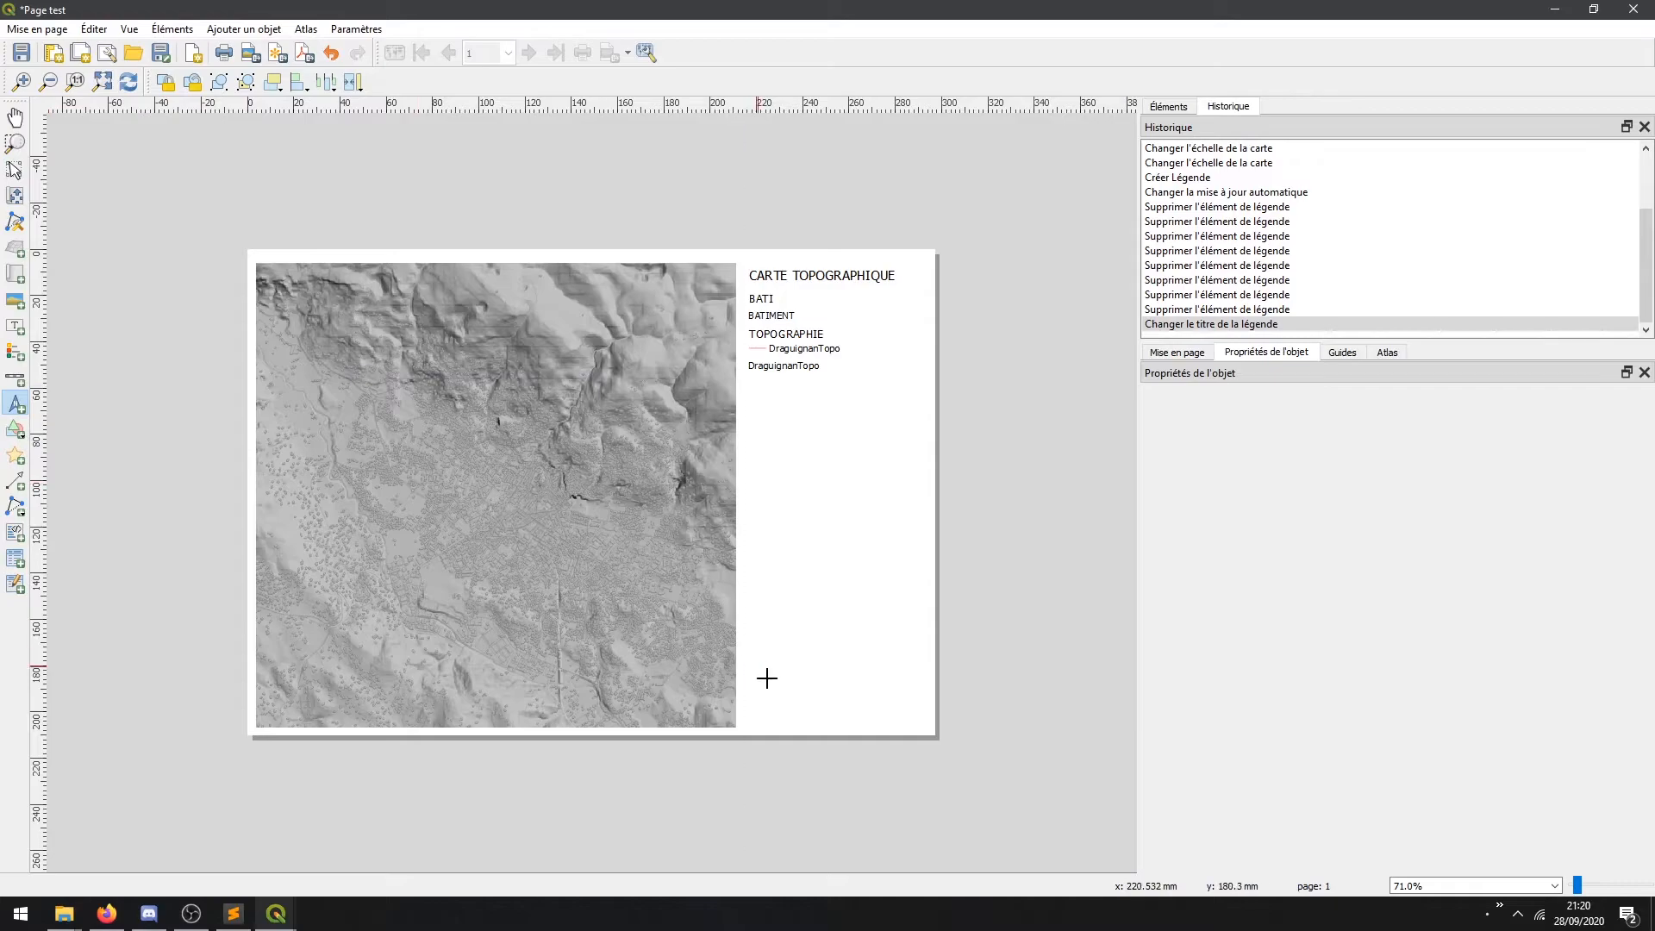
{"action": "left_click_drag", "start_coordinate": [746, 726], "coordinate": [794, 680]}
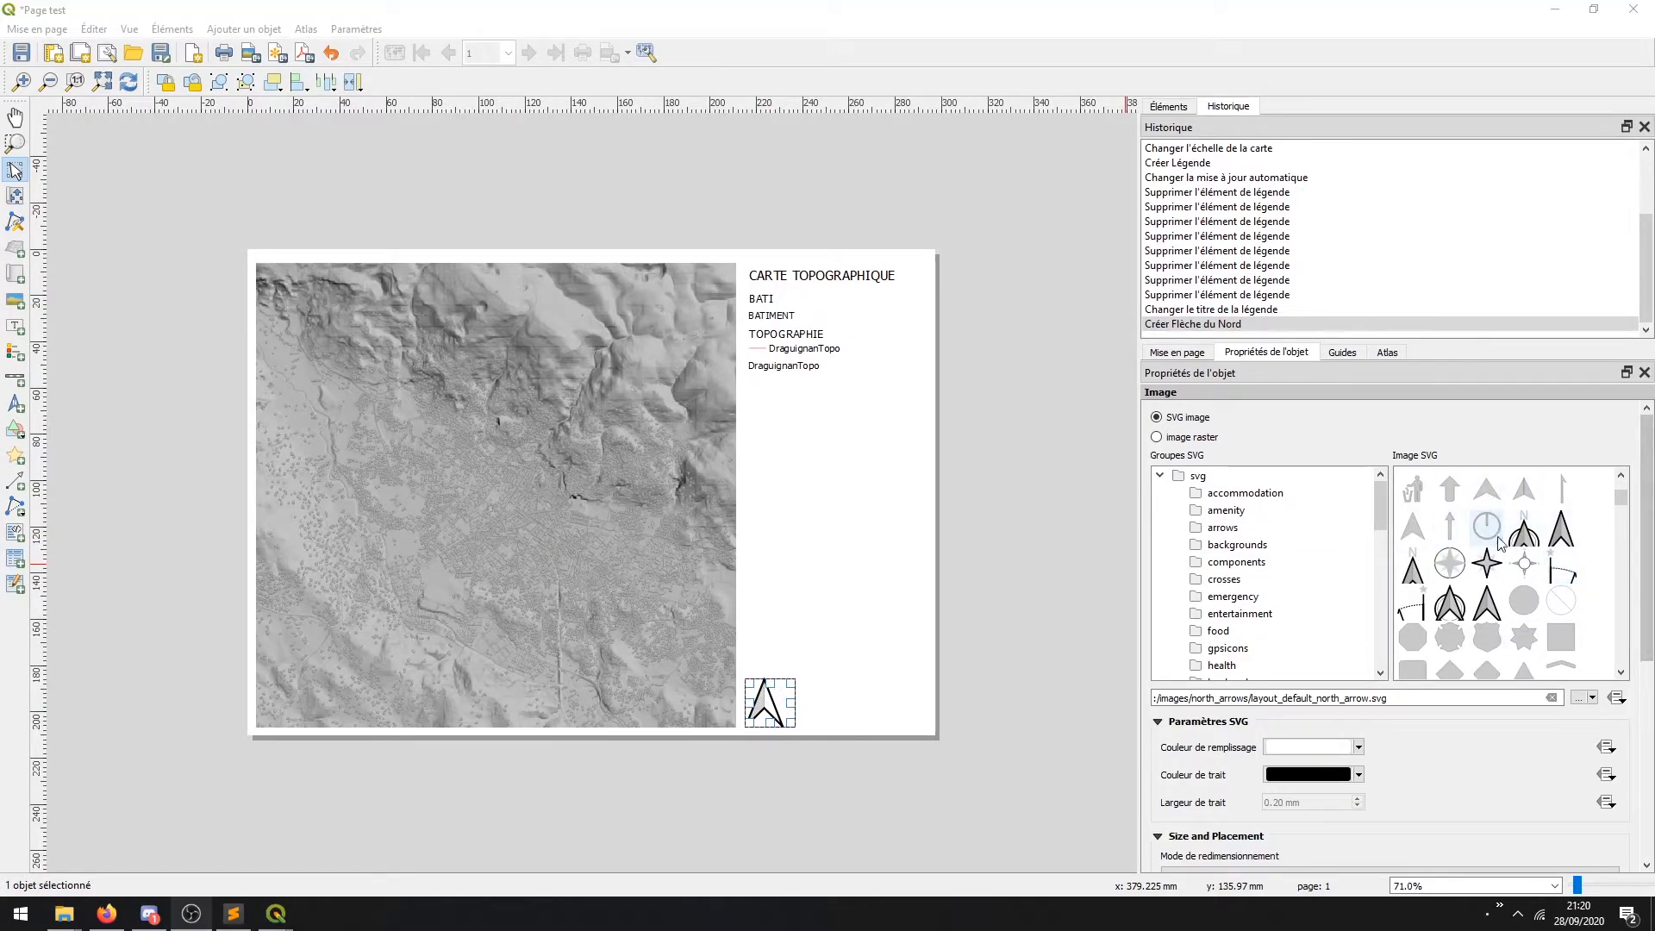
{"action": "left_click", "coordinate": [1485, 608]}
{"action": "left_click", "coordinate": [901, 678]}
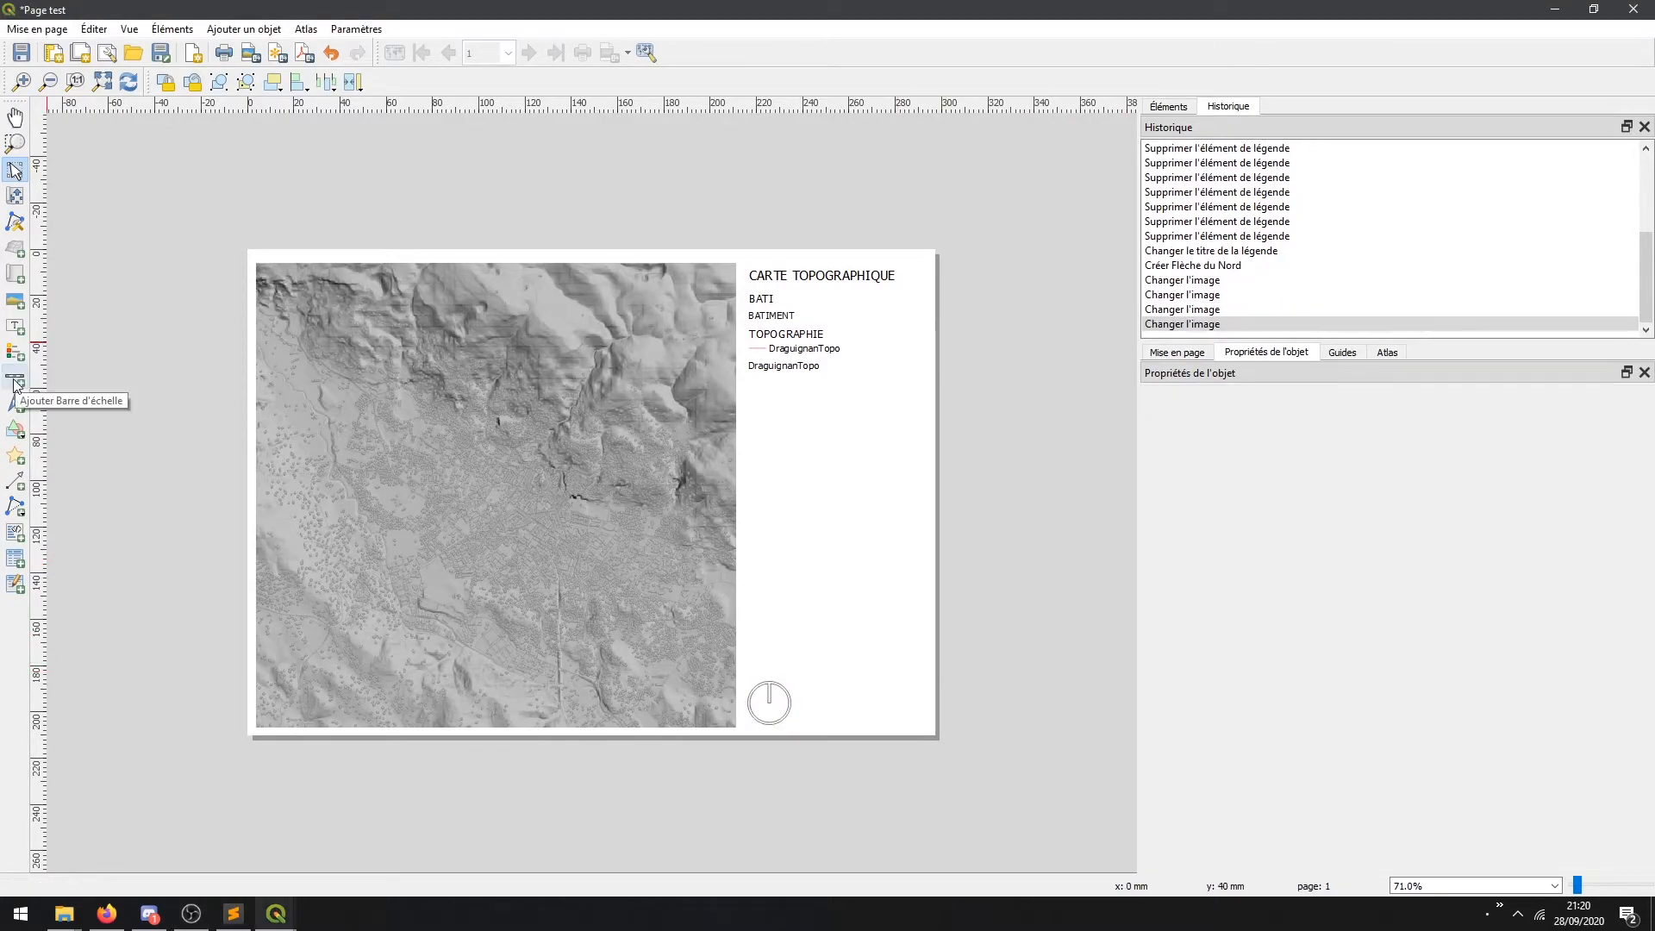
Add a scale bar to the right of the north arrow and set its style to Numérique
{"action": "left_click", "coordinate": [16, 380]}
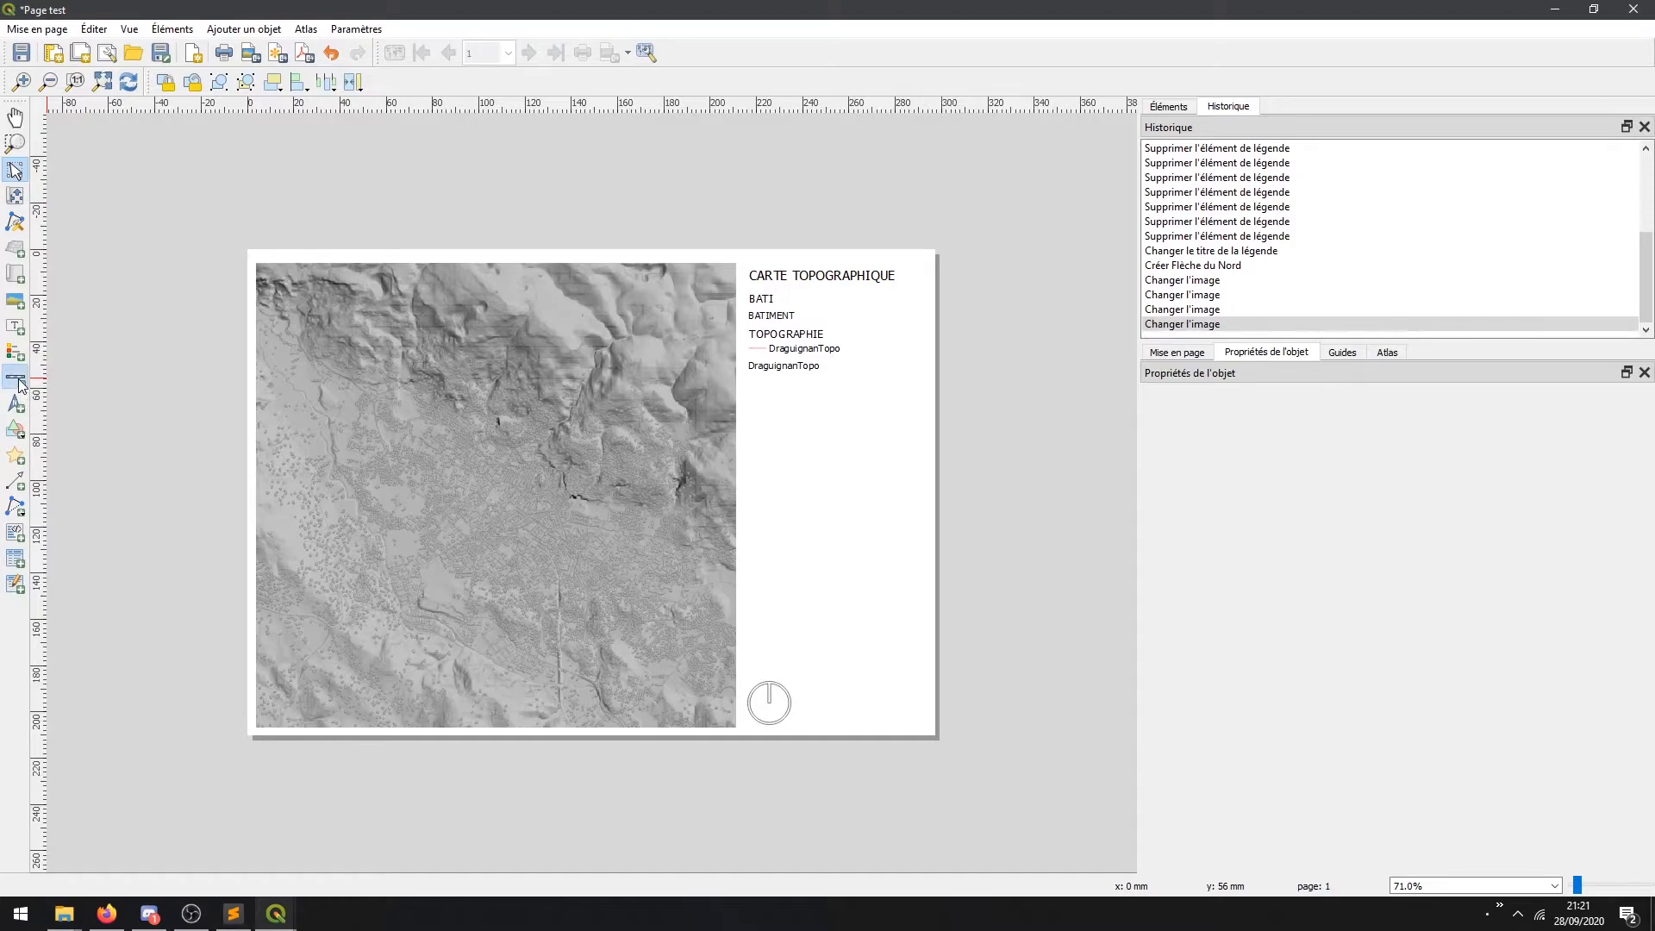
{"action": "left_click_drag", "start_coordinate": [923, 723], "coordinate": [806, 681]}
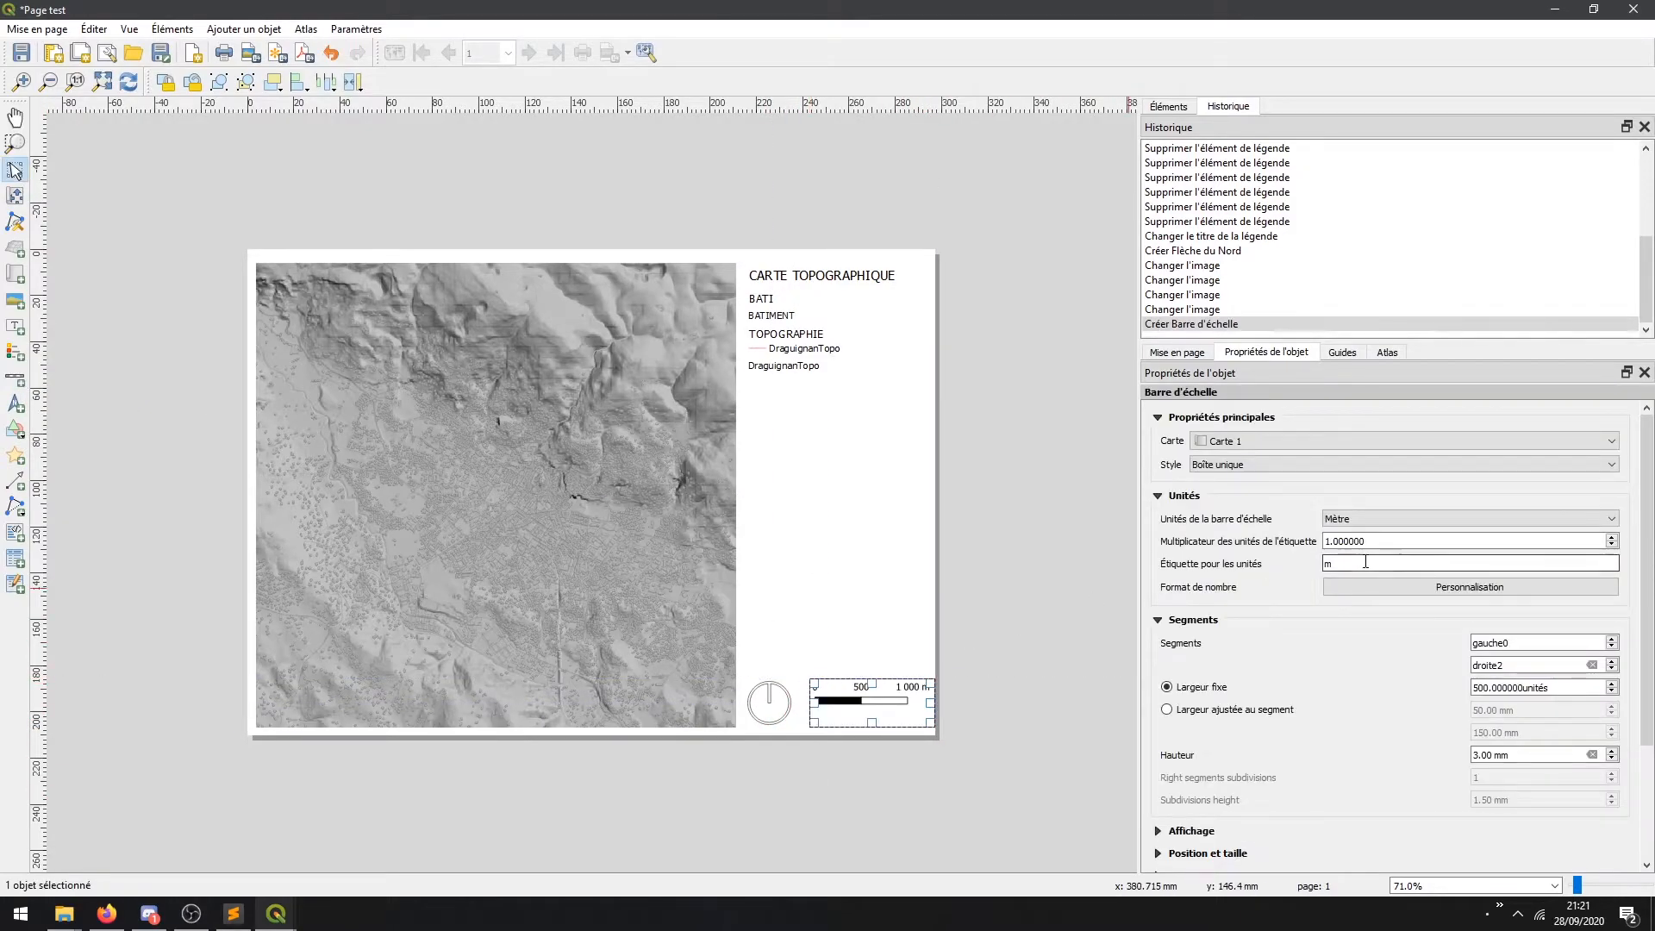
{"action": "left_click", "coordinate": [1244, 465]}
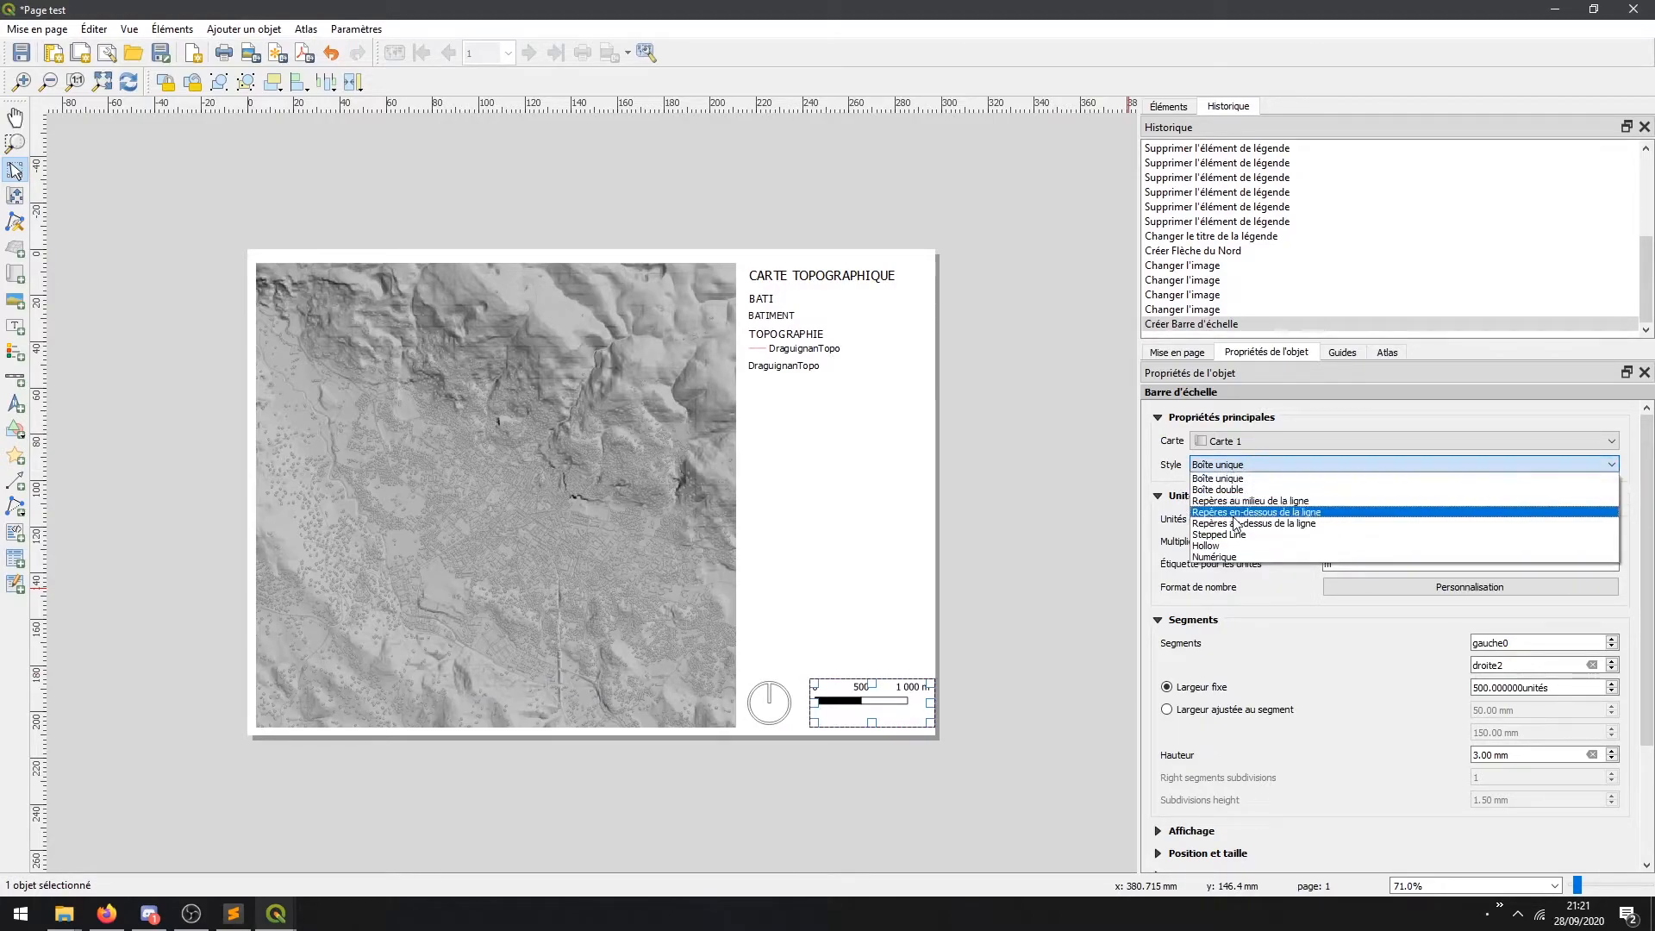
{"action": "left_click", "coordinate": [1214, 557]}
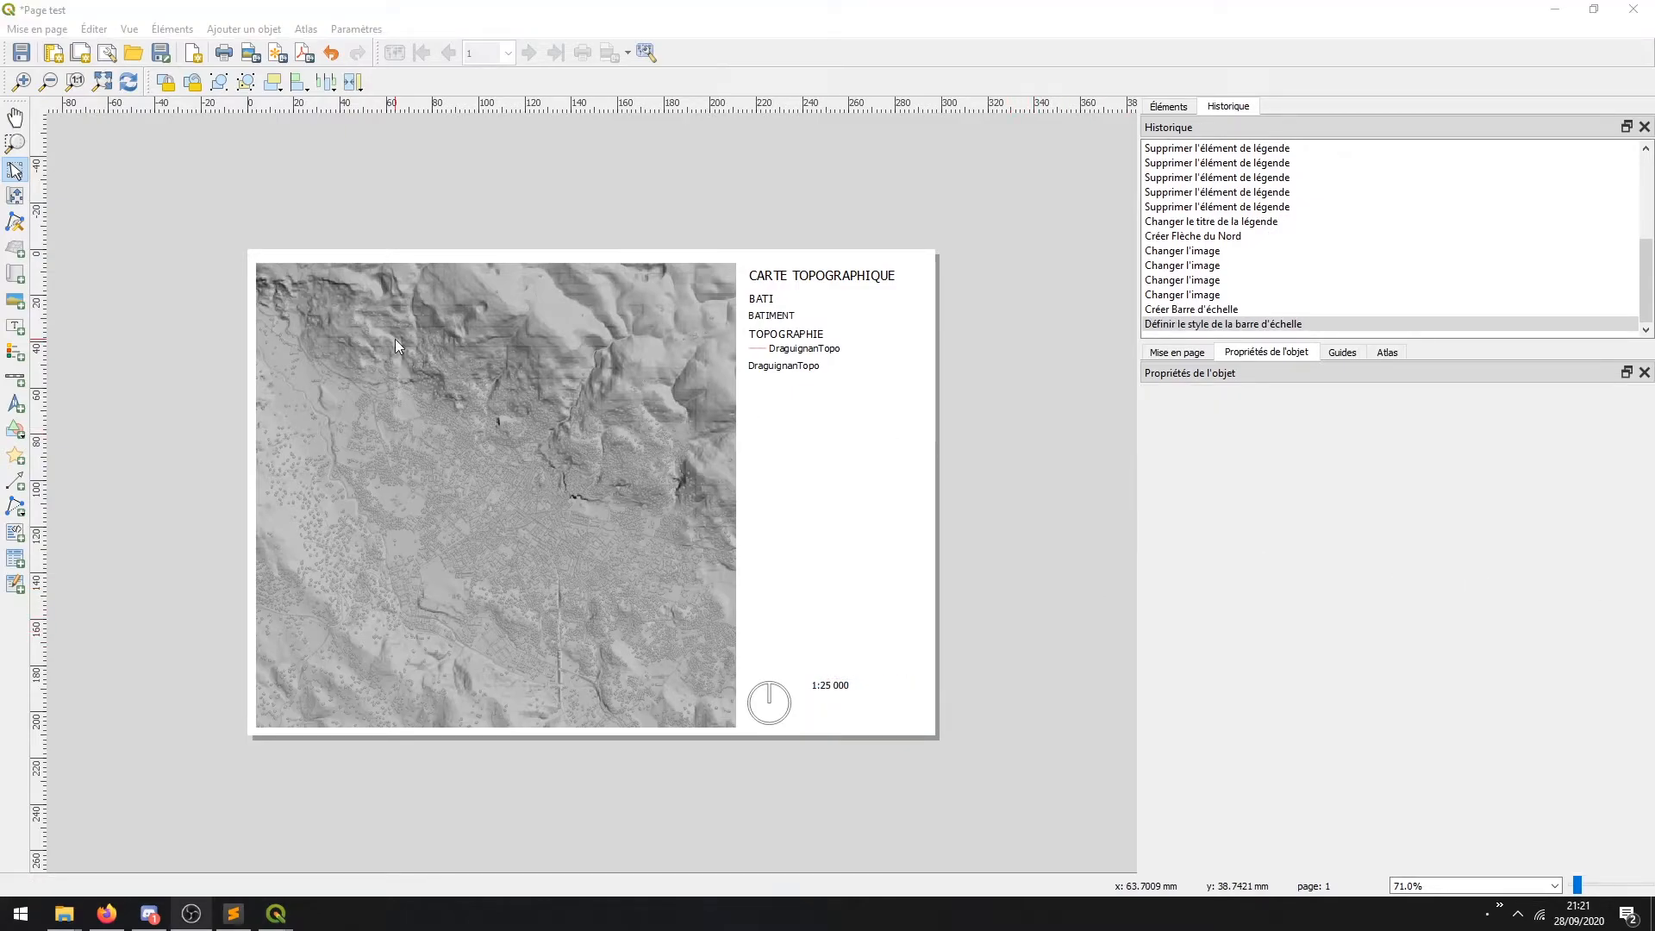
Add a label about 73 by 36 mm below the legend and replace its text with "Text"
{"action": "left_click", "coordinate": [15, 326]}
{"action": "left_click_drag", "start_coordinate": [746, 382], "coordinate": [917, 466]}
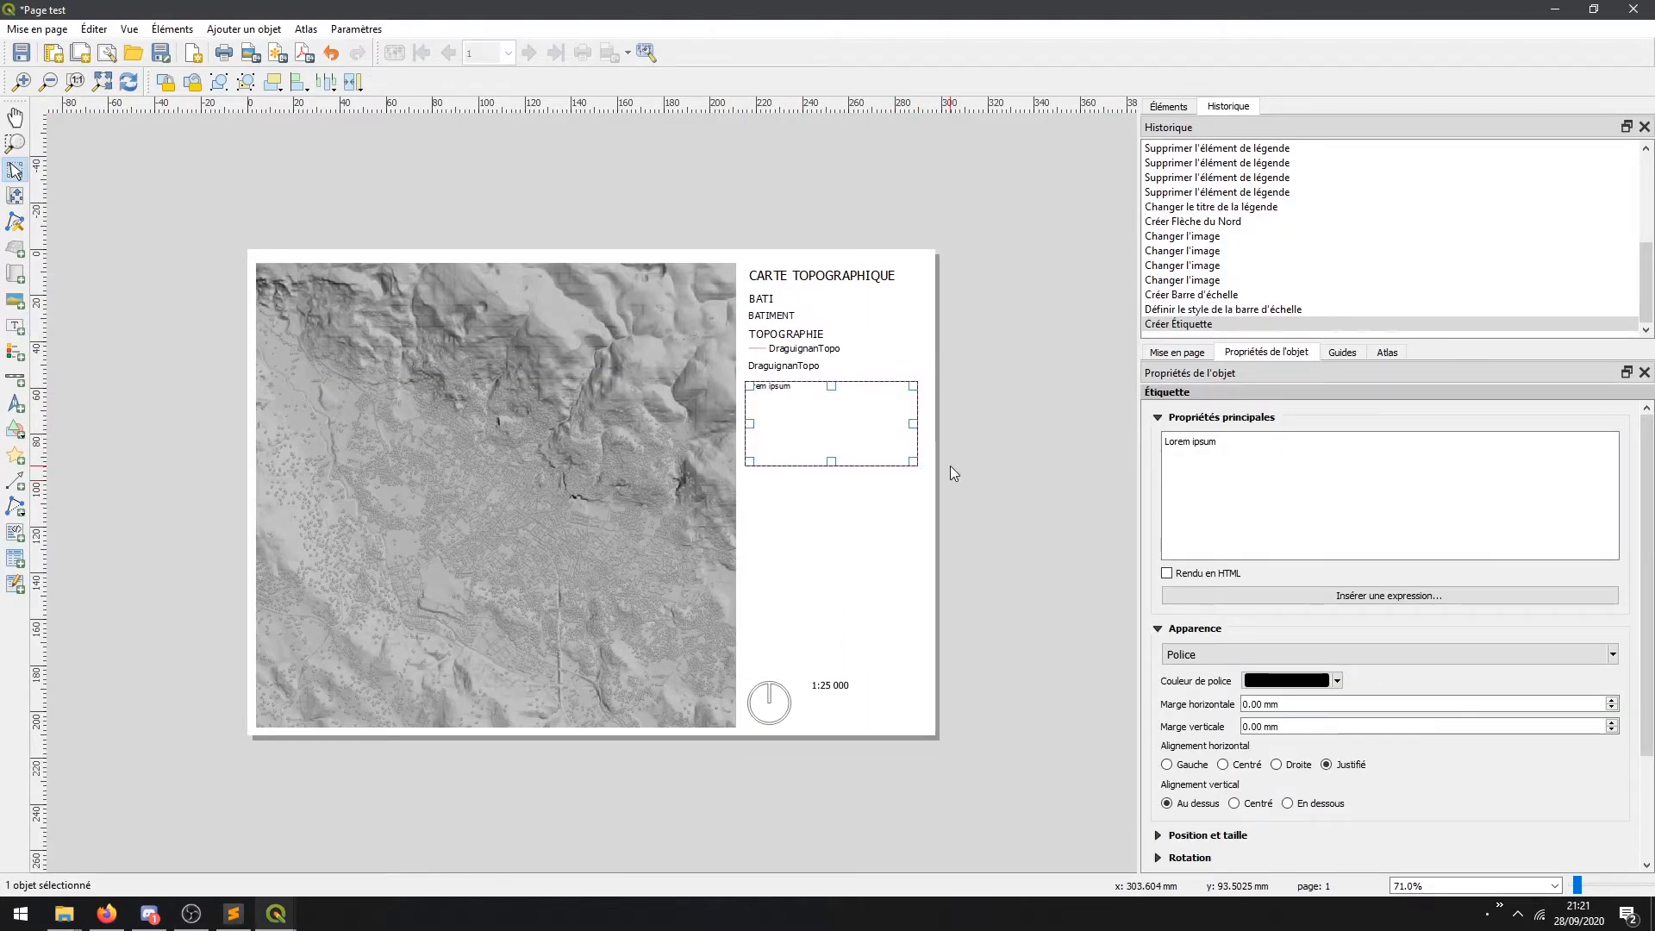
{"action": "left_click", "coordinate": [951, 471]}
{"action": "left_click", "coordinate": [814, 387]}
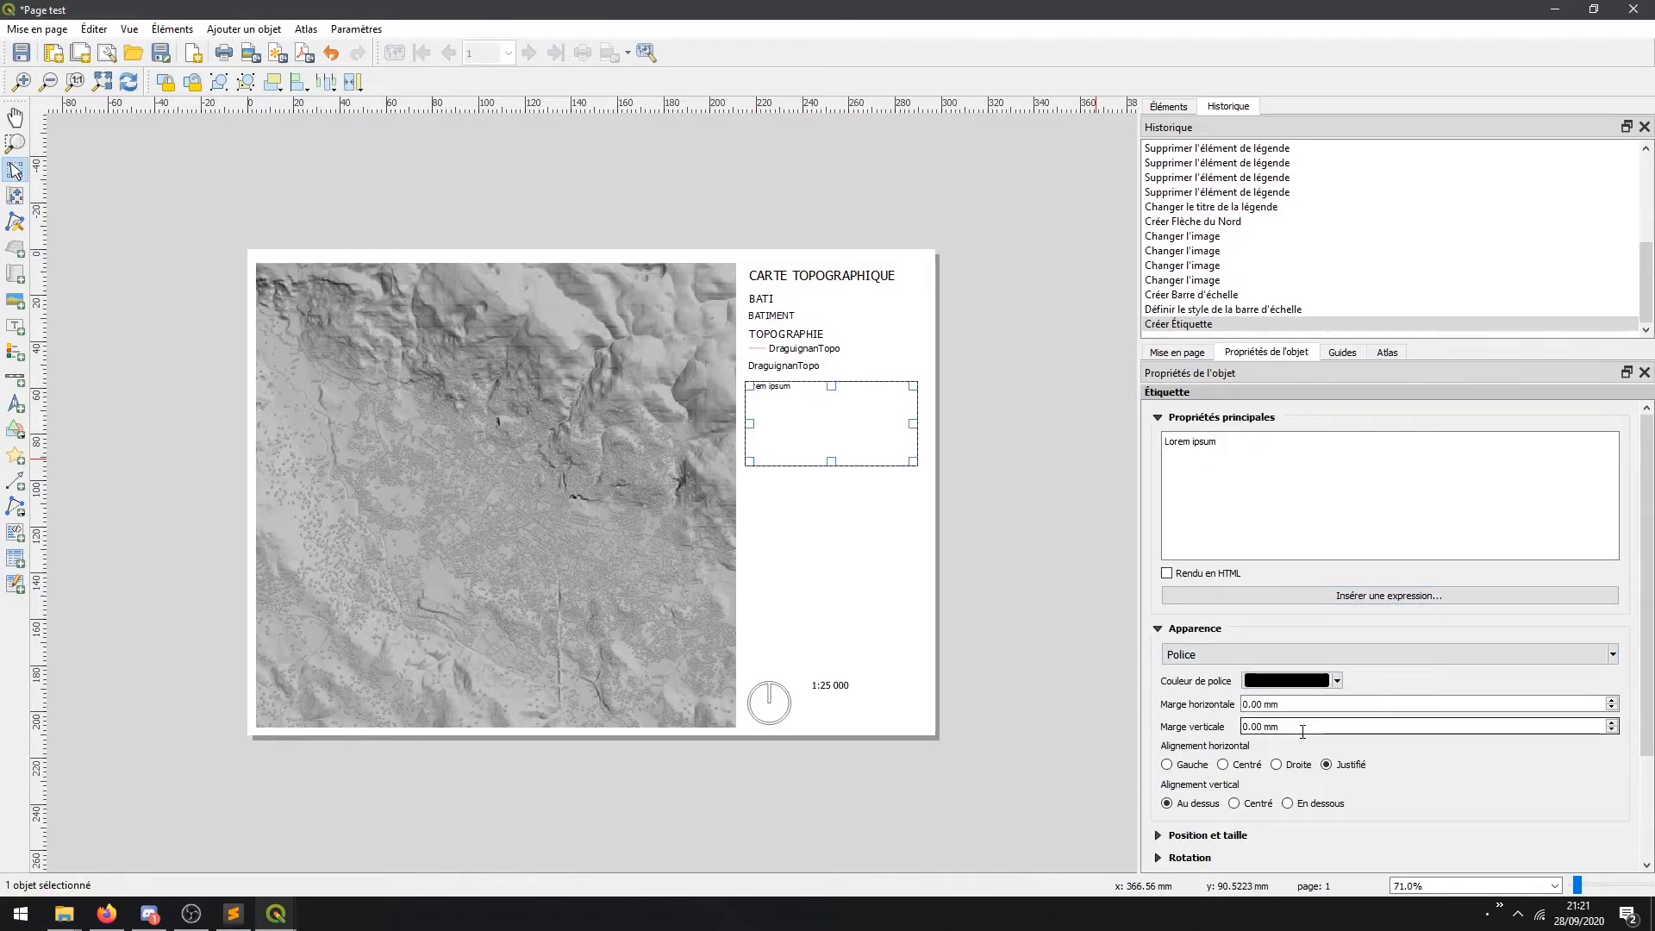
{"action": "left_click", "coordinate": [1258, 458]}
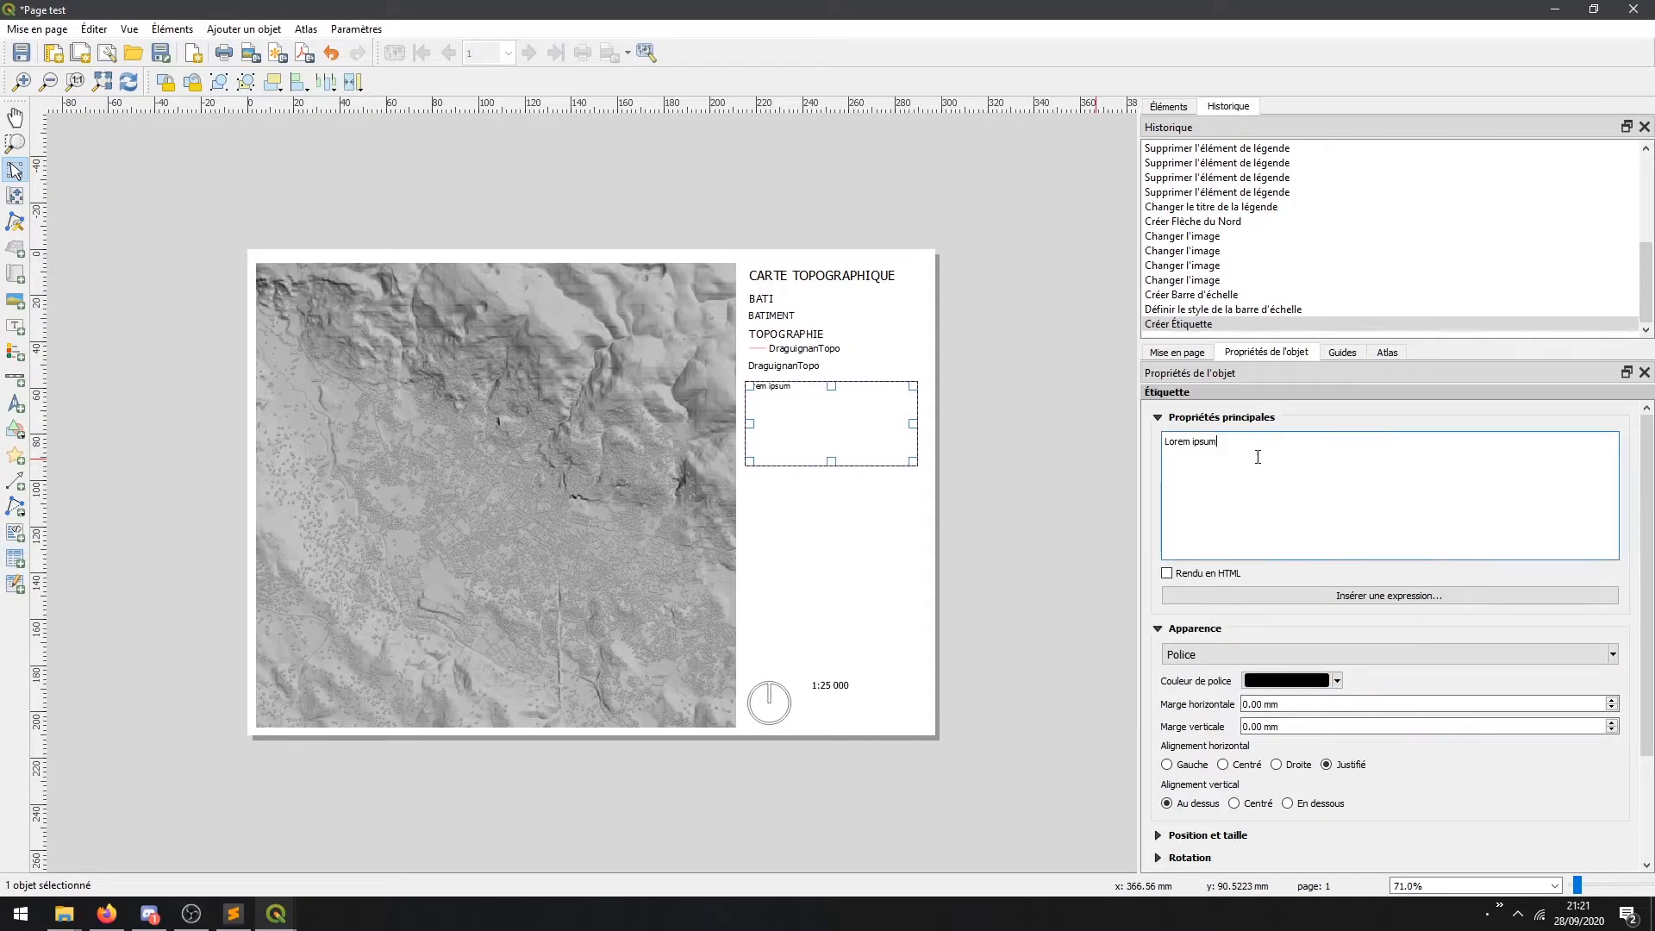
{"action": "key", "text": "ctrl+a"}
{"action": "type", "text": "Text"}
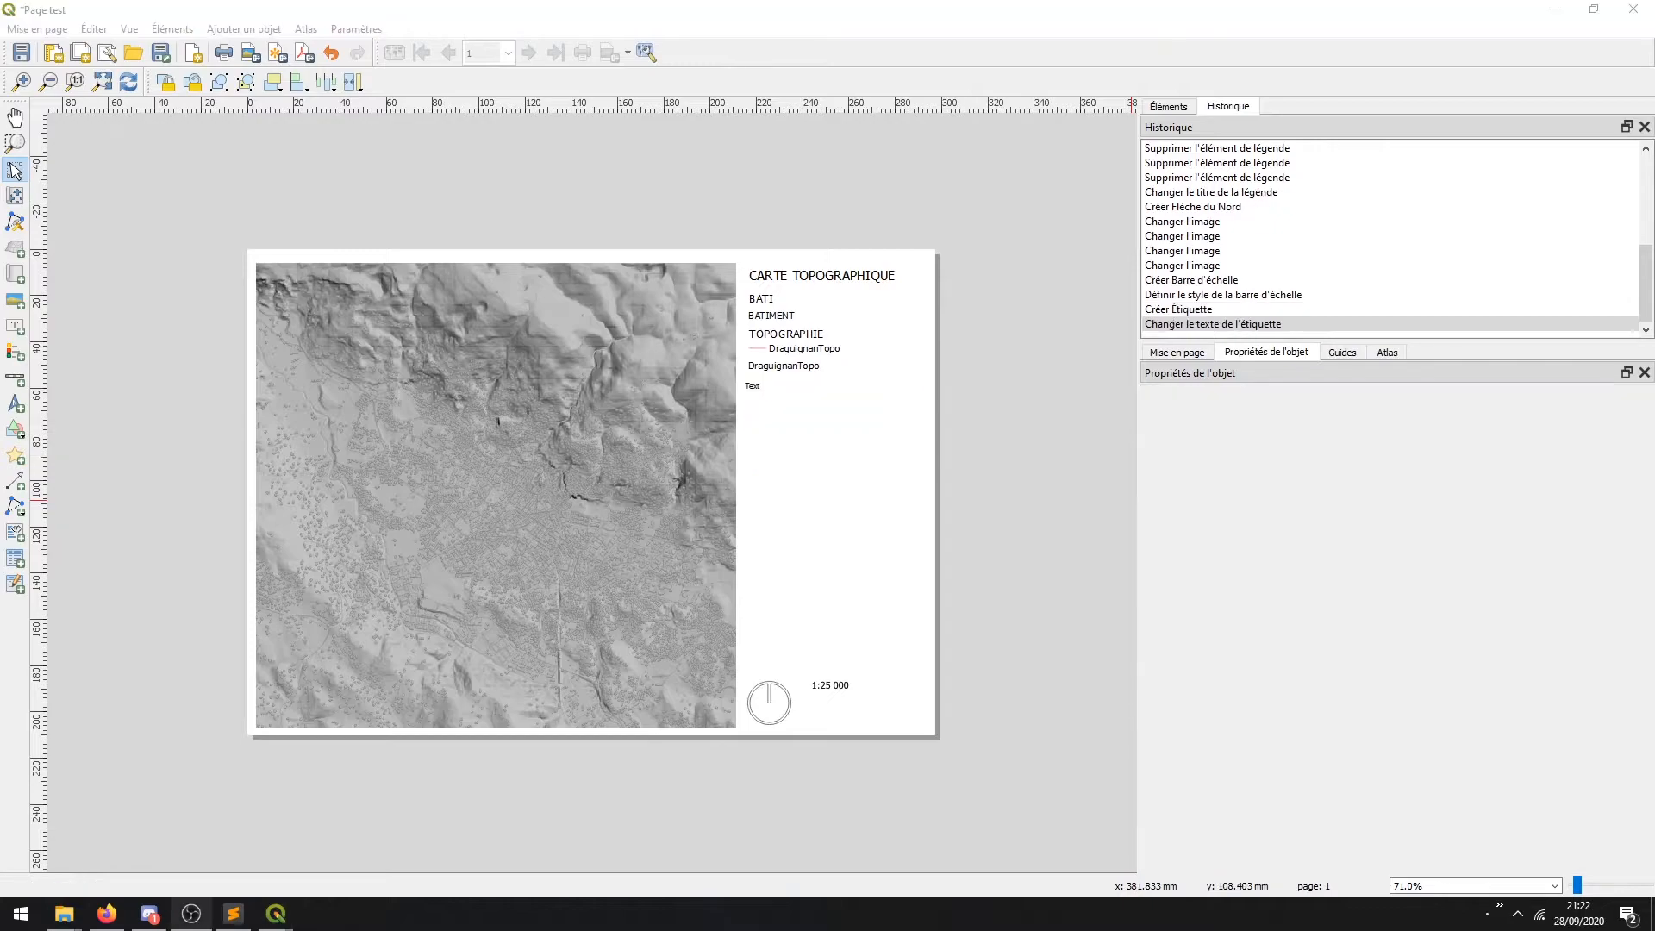
Add a rectangle shape across the upper edge of the map on the layout page
{"action": "left_click", "coordinate": [16, 431]}
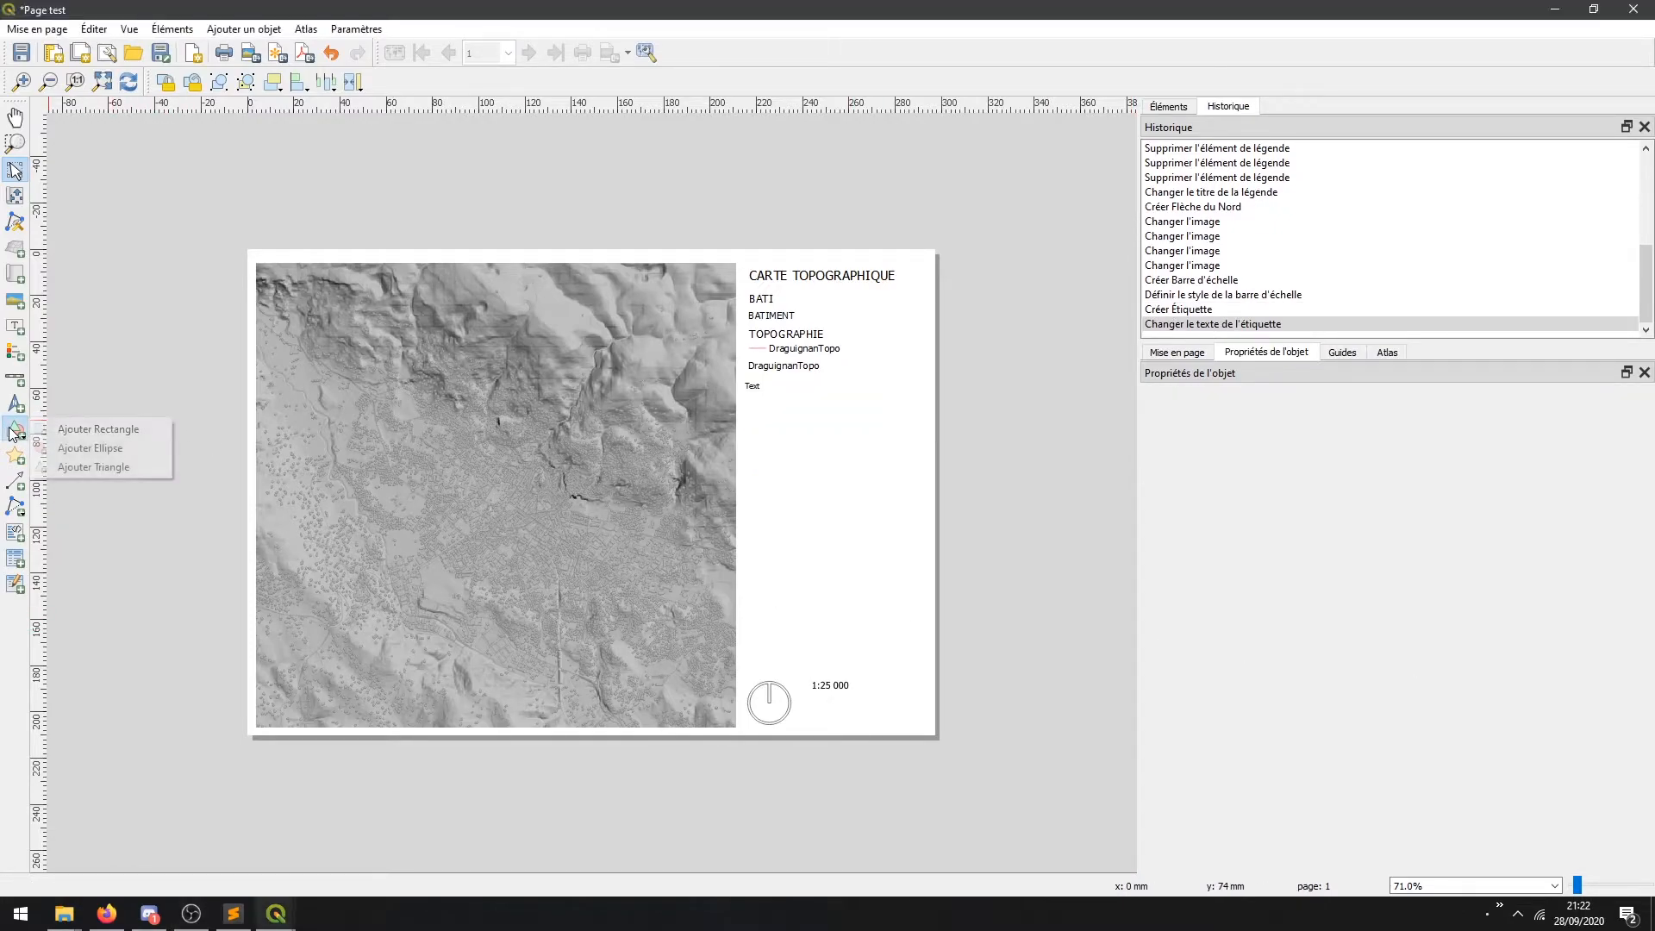
{"action": "left_click", "coordinate": [96, 428]}
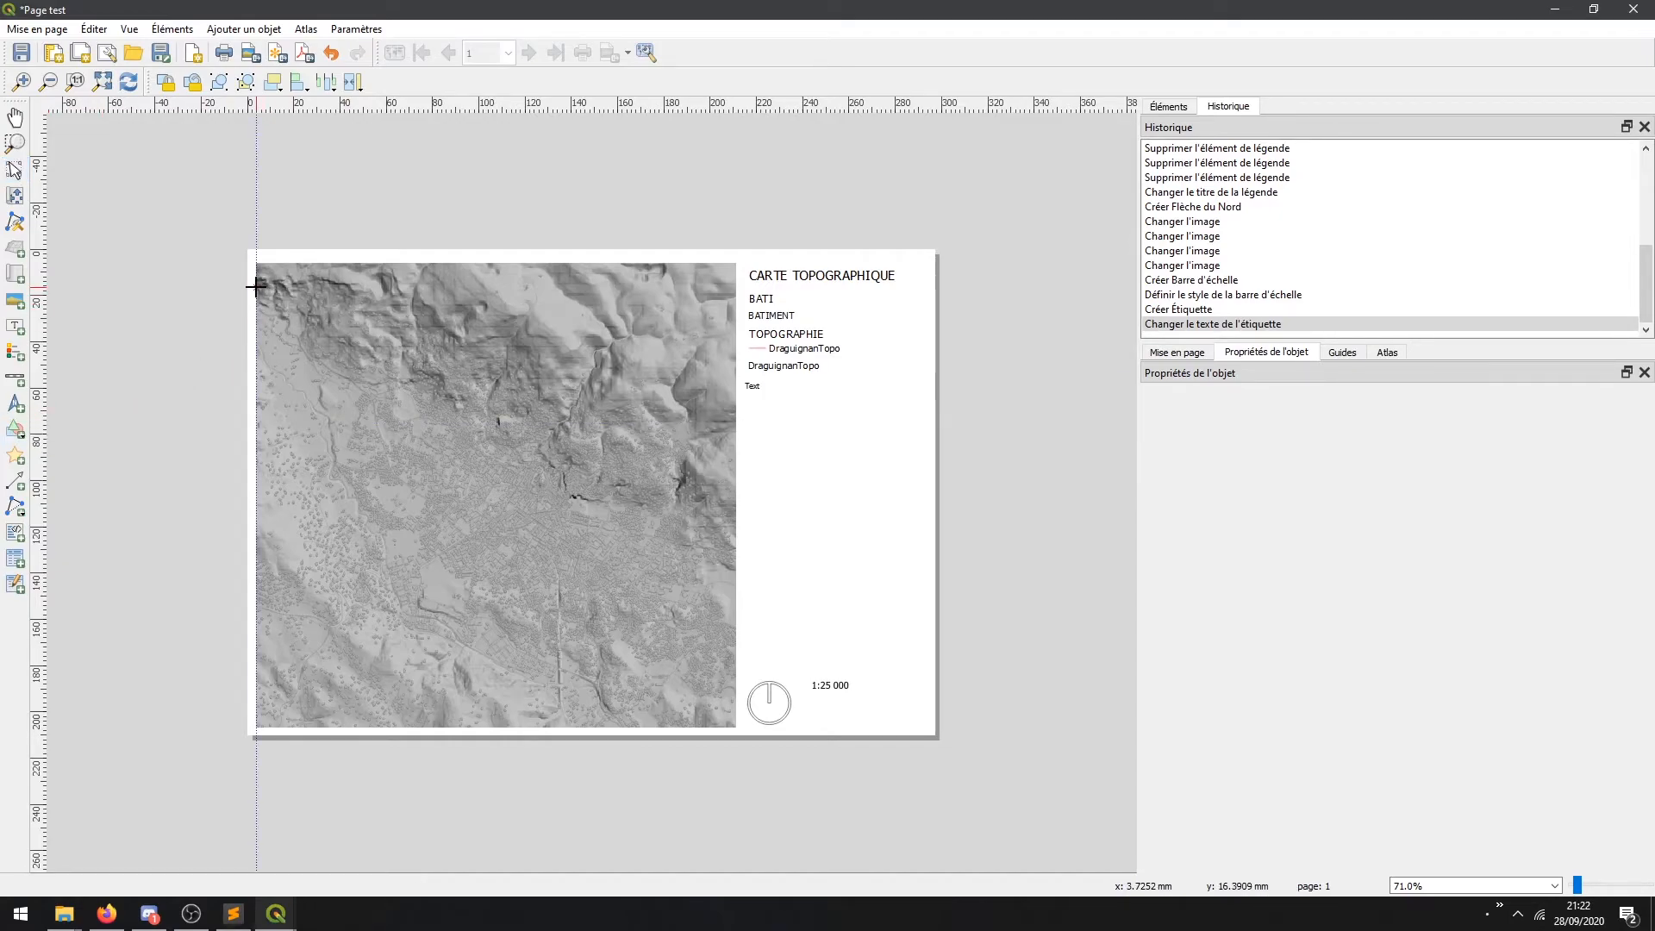
{"action": "left_click_drag", "start_coordinate": [256, 286], "coordinate": [741, 252]}
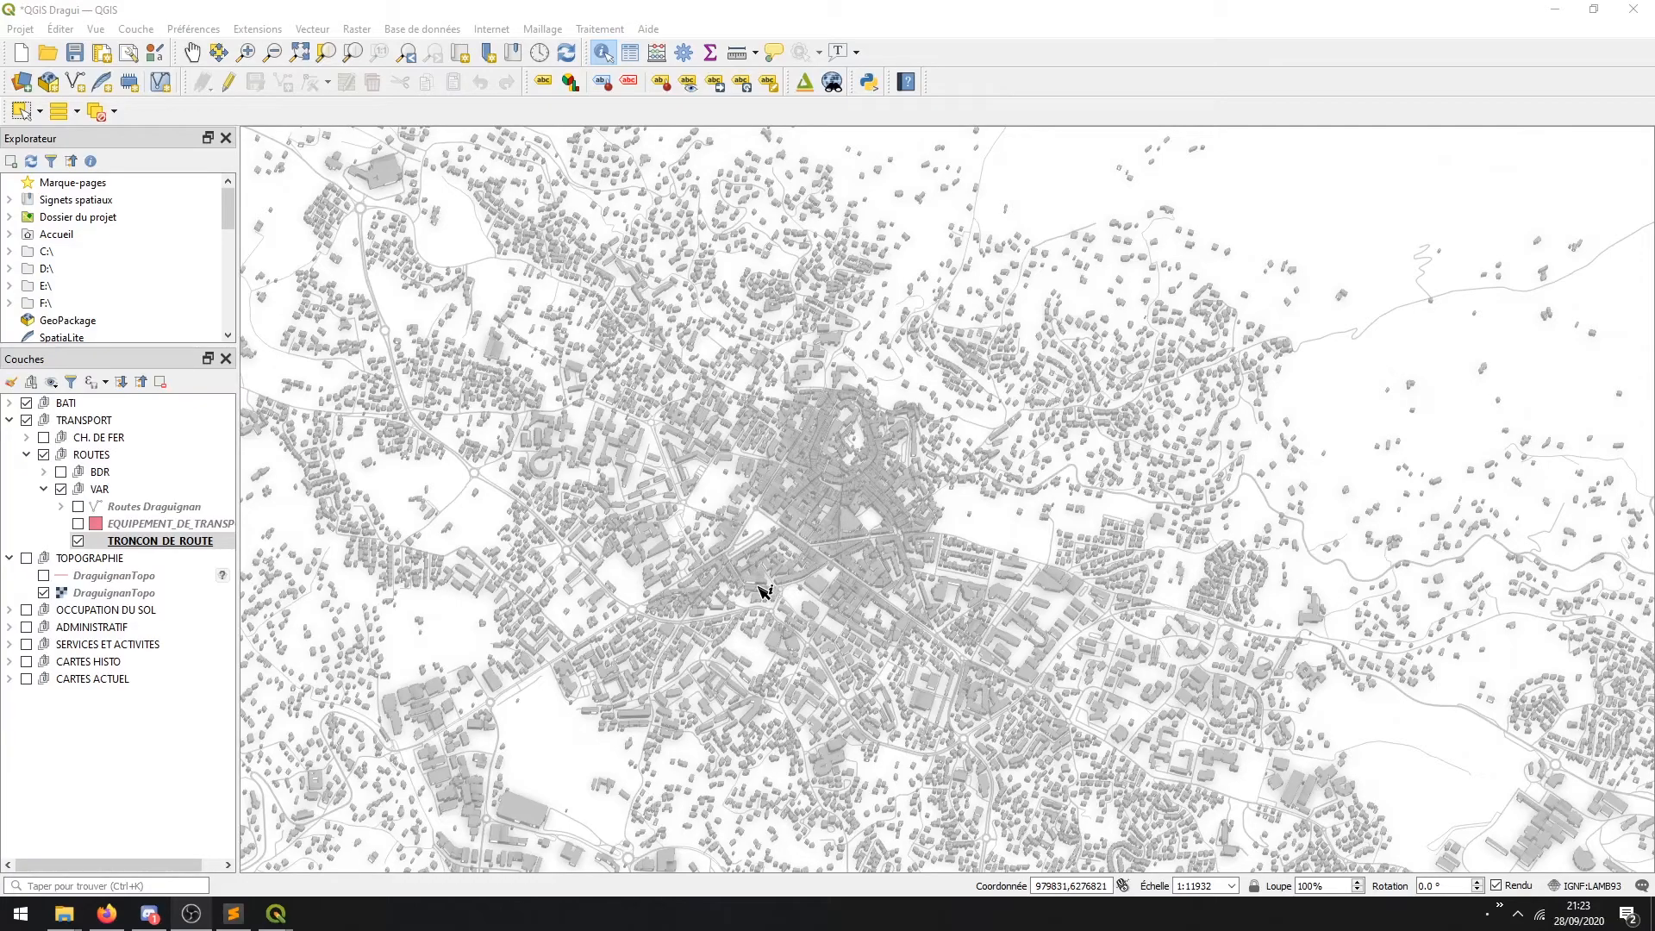
Open the DXF export settings for the project from the main QGIS window
{"action": "left_click", "coordinate": [19, 30]}
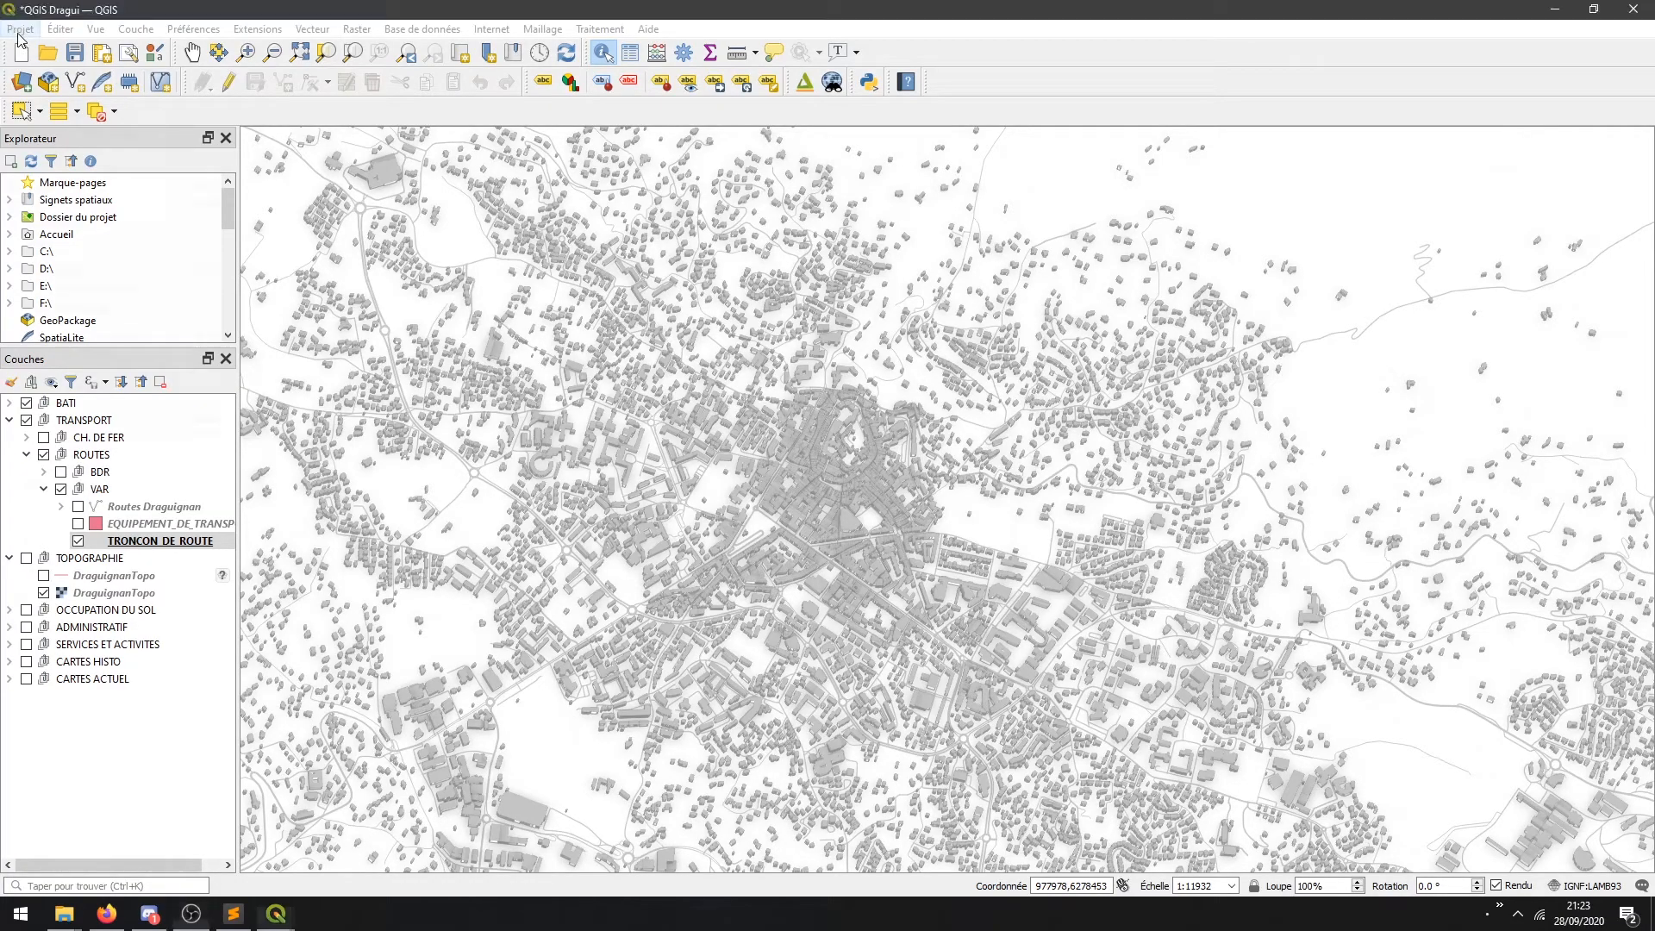
{"action": "mouse_move", "coordinate": [151, 315]}
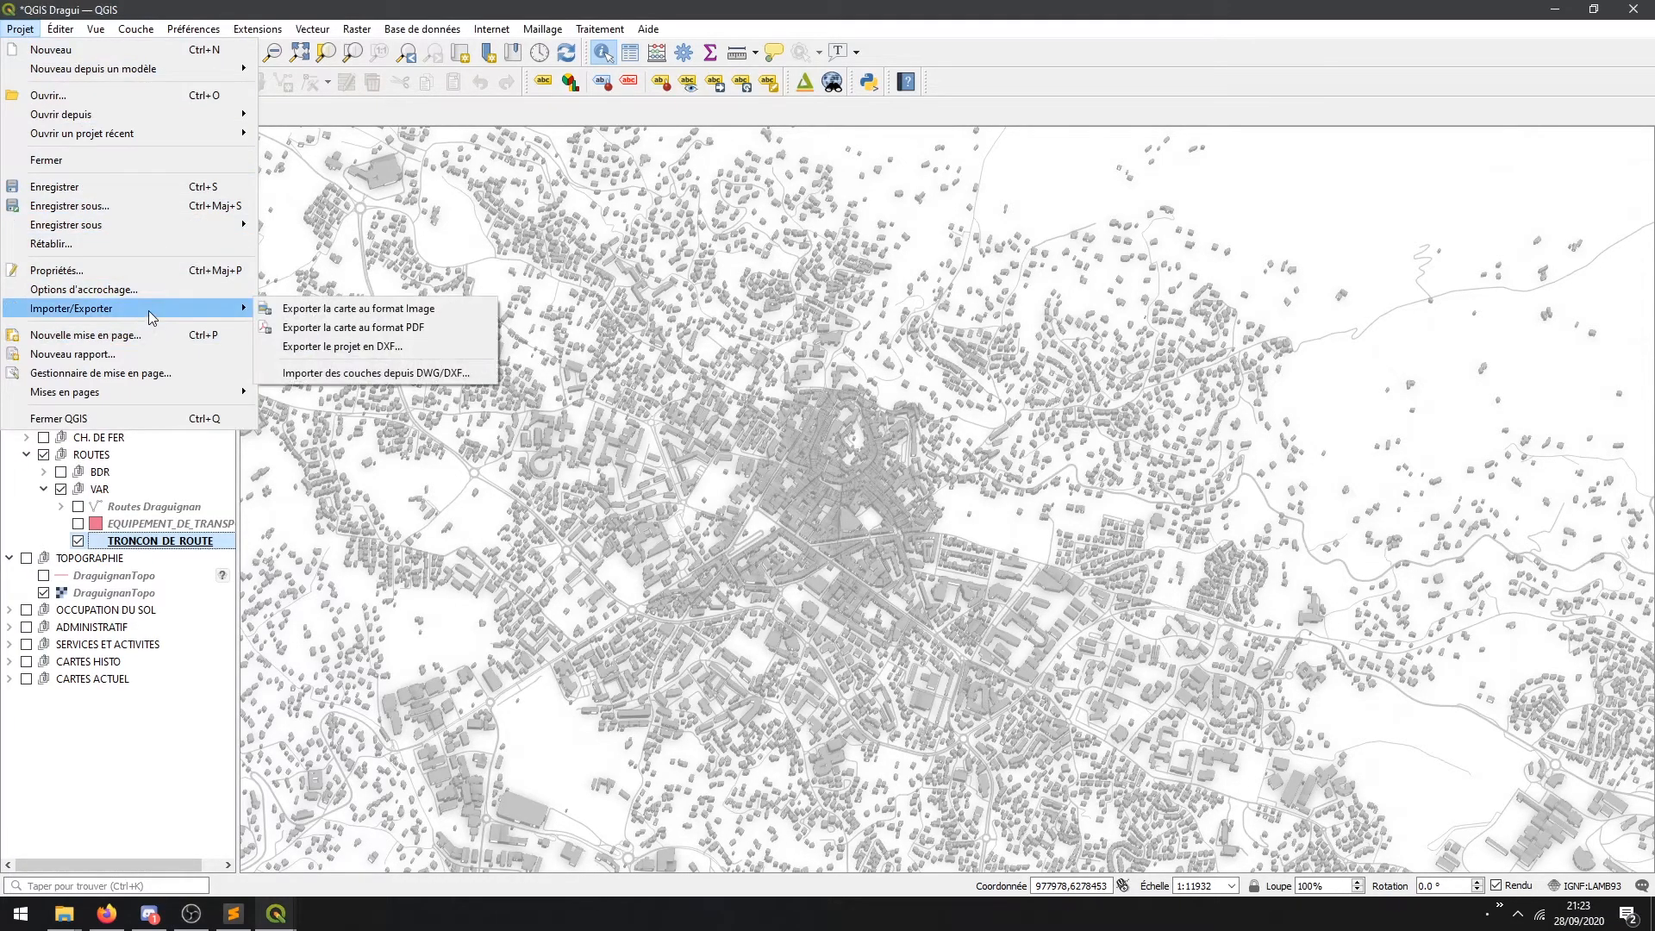
{"action": "left_click", "coordinate": [377, 348]}
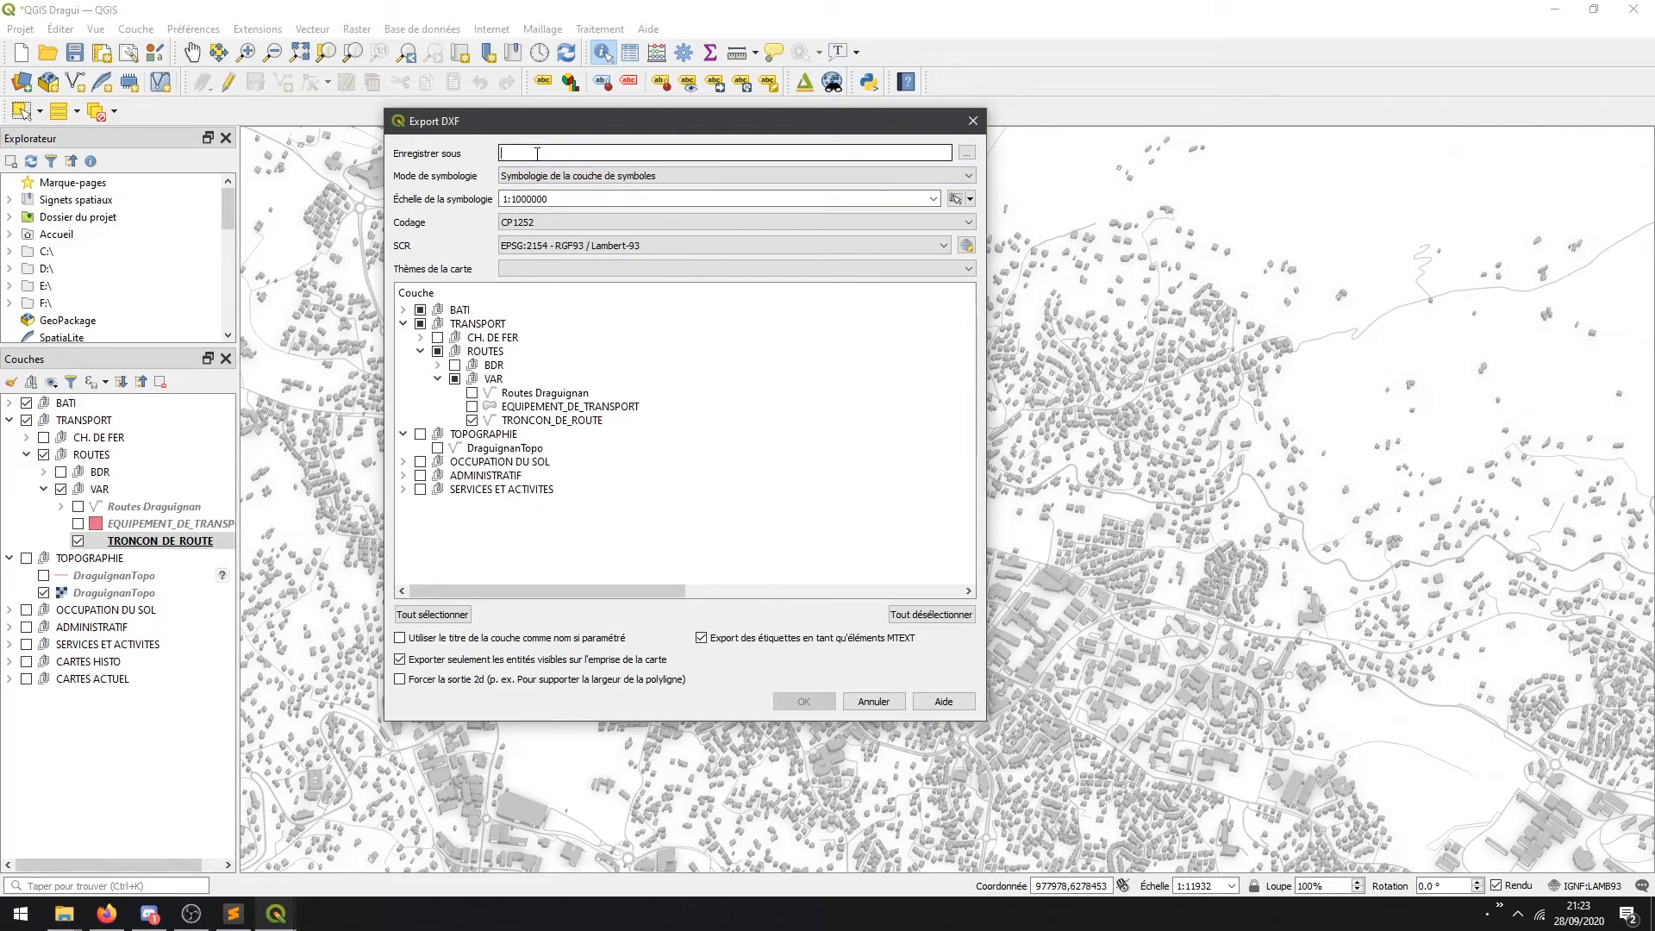
Examine the destination file chooser and the available map themes for the DXF export without choosing any
{"action": "left_click", "coordinate": [966, 152]}
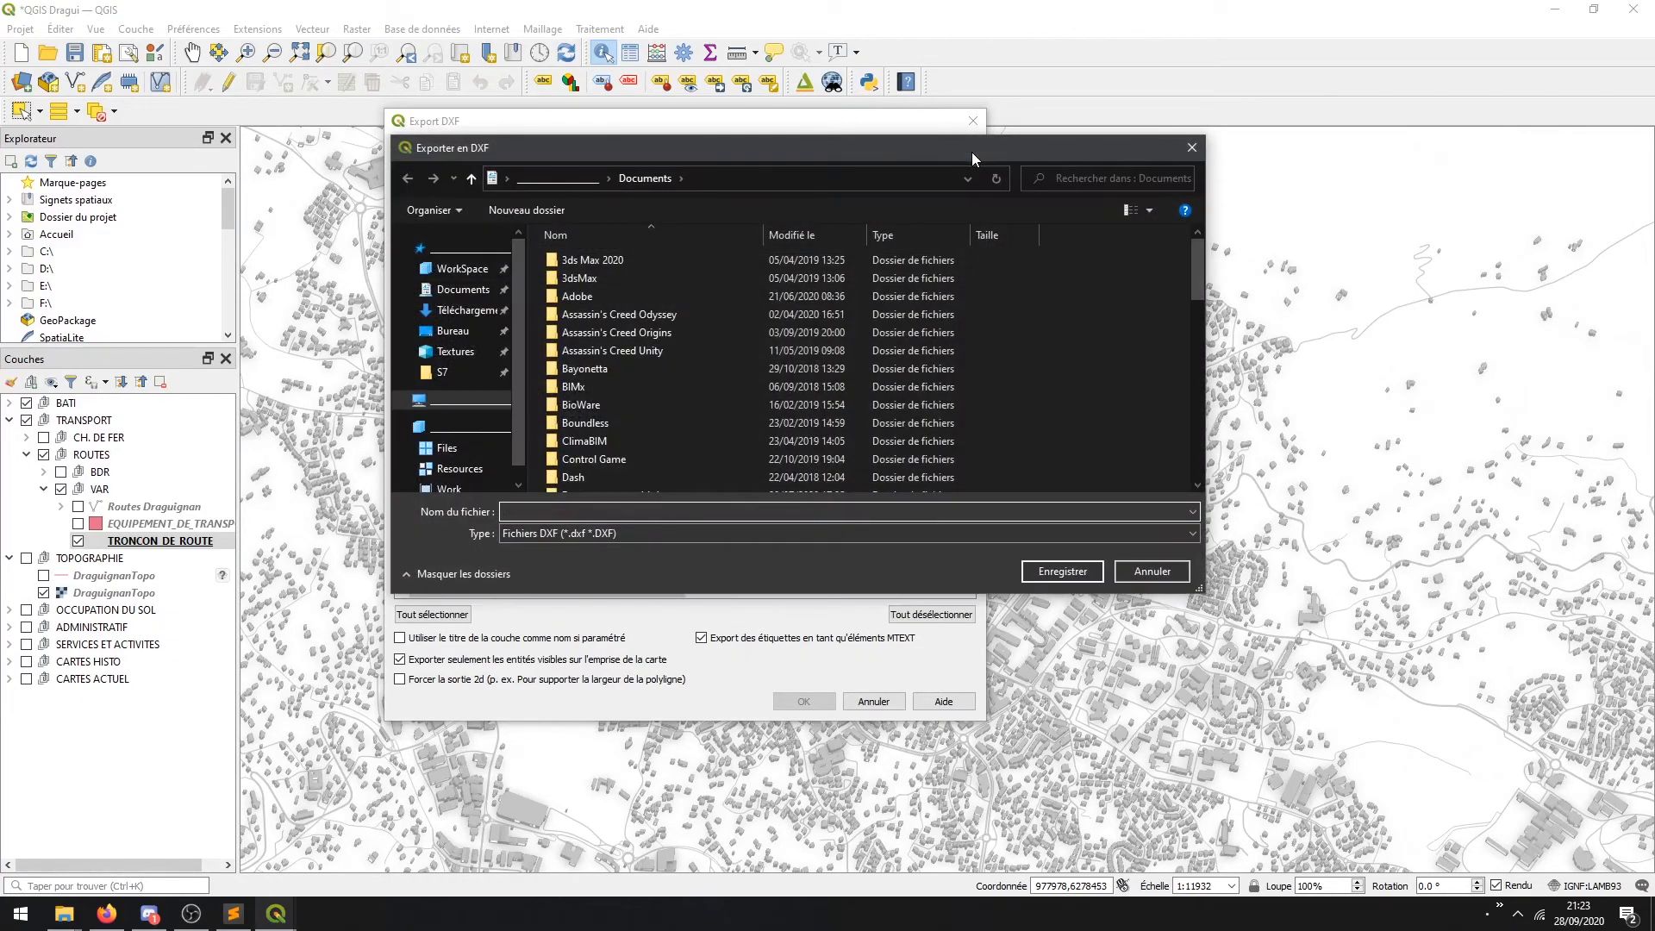
{"action": "left_click_drag", "start_coordinate": [972, 155], "coordinate": [957, 185]}
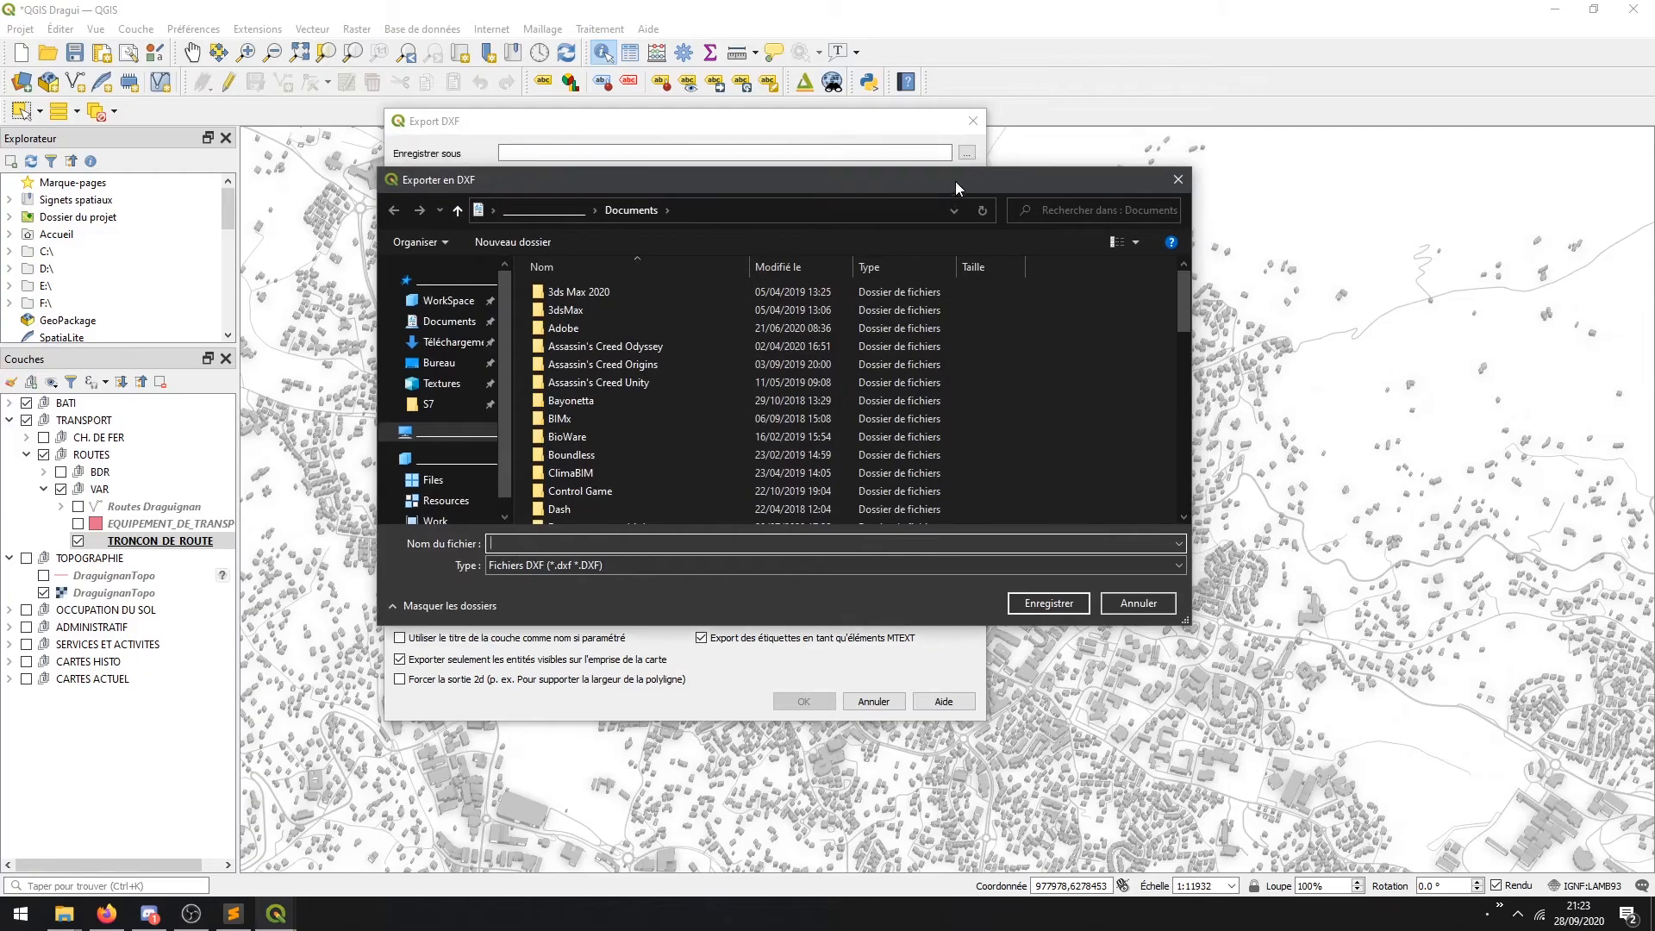
{"action": "left_click", "coordinate": [1179, 179]}
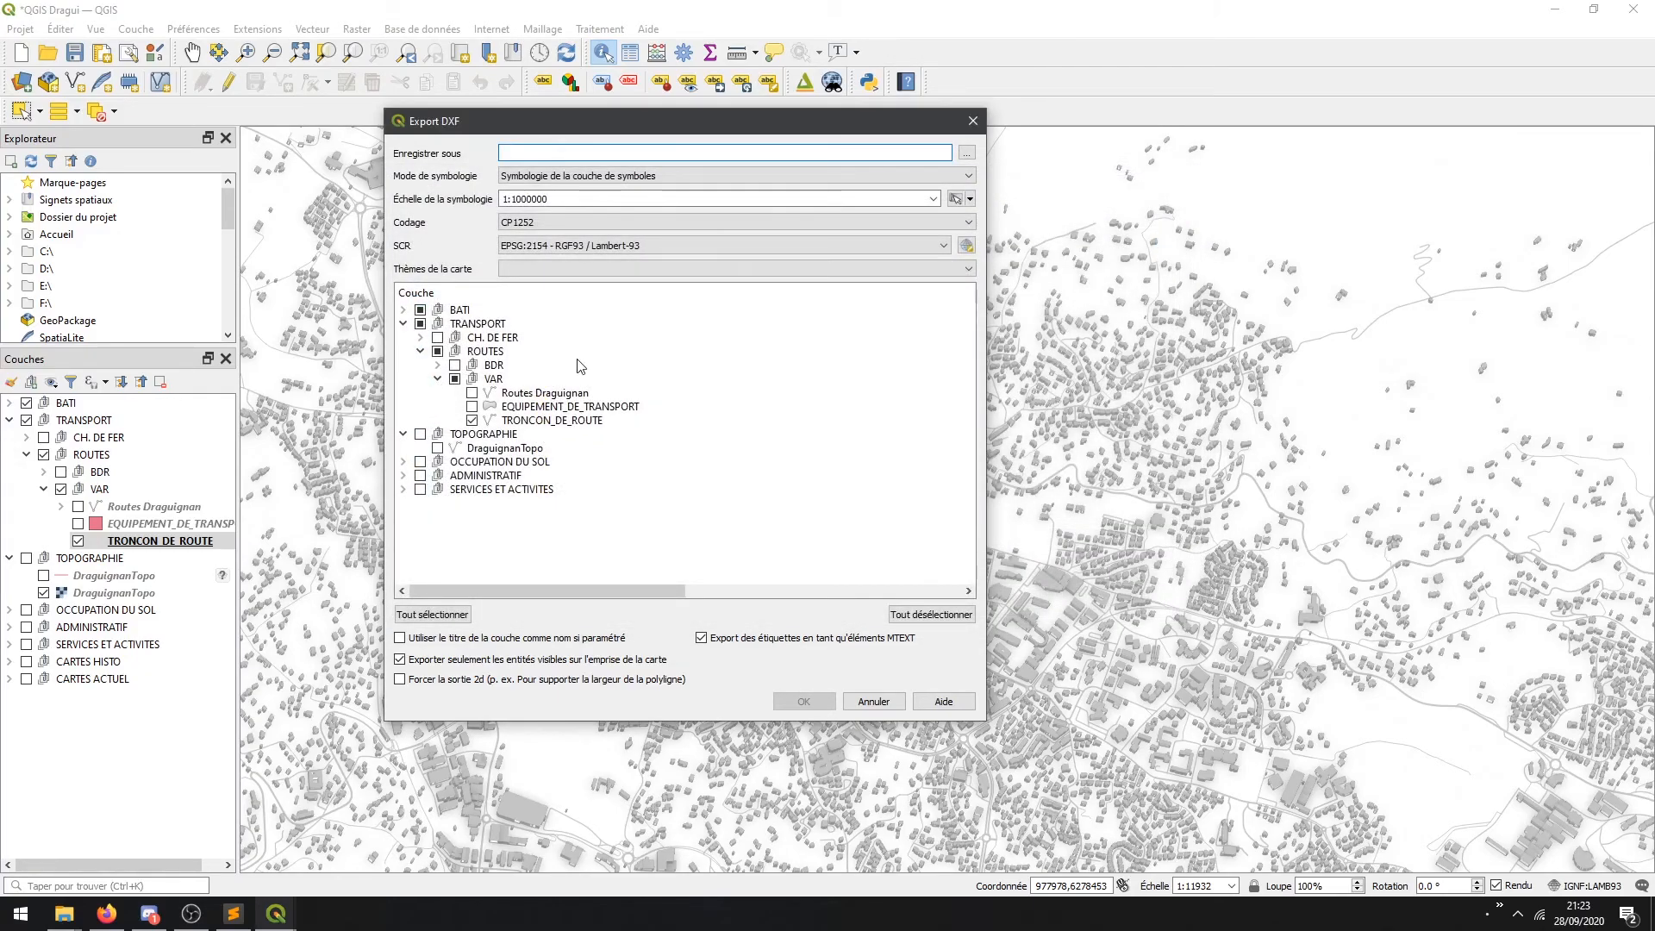
{"action": "left_click", "coordinate": [679, 269]}
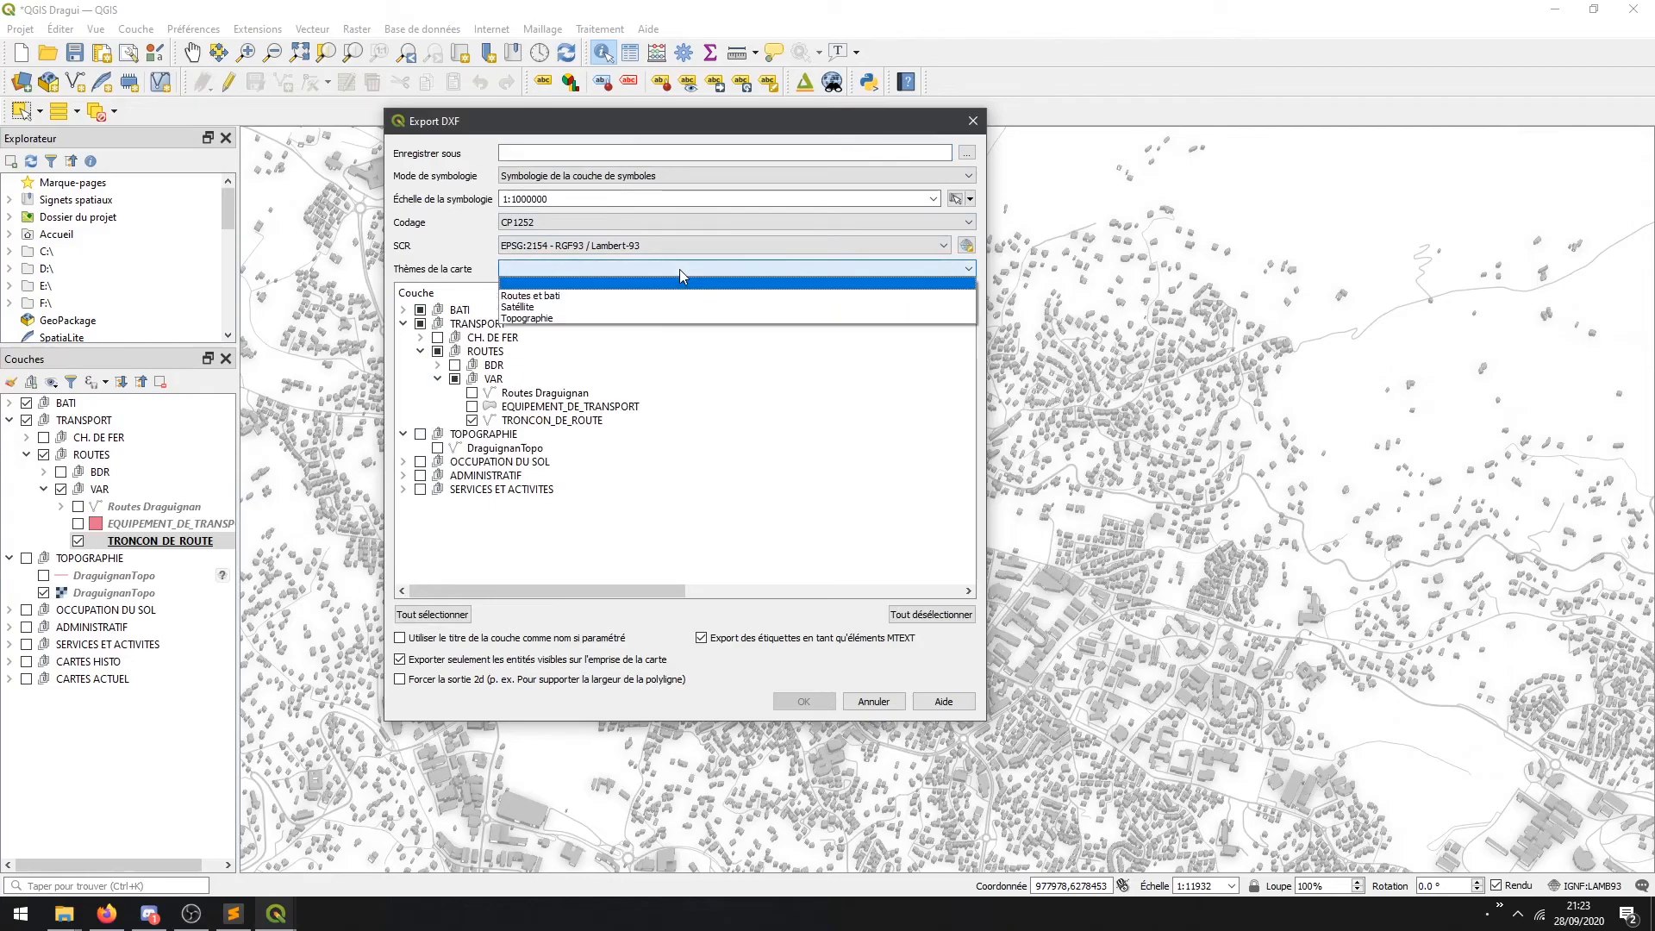
{"action": "left_click", "coordinate": [586, 555]}
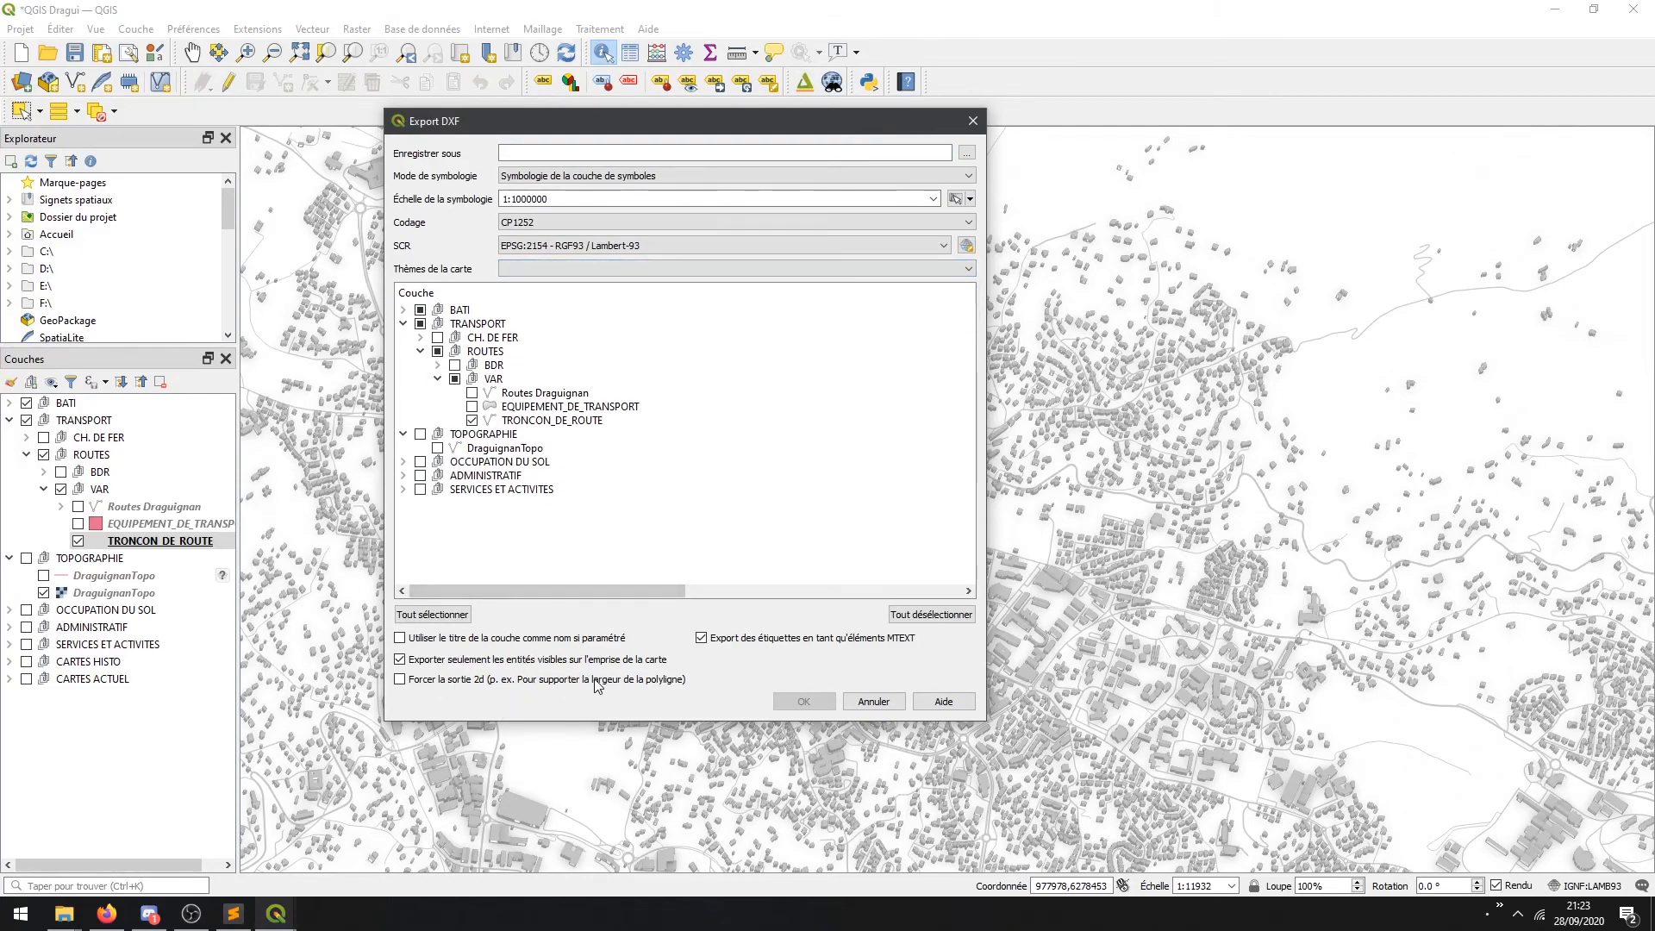